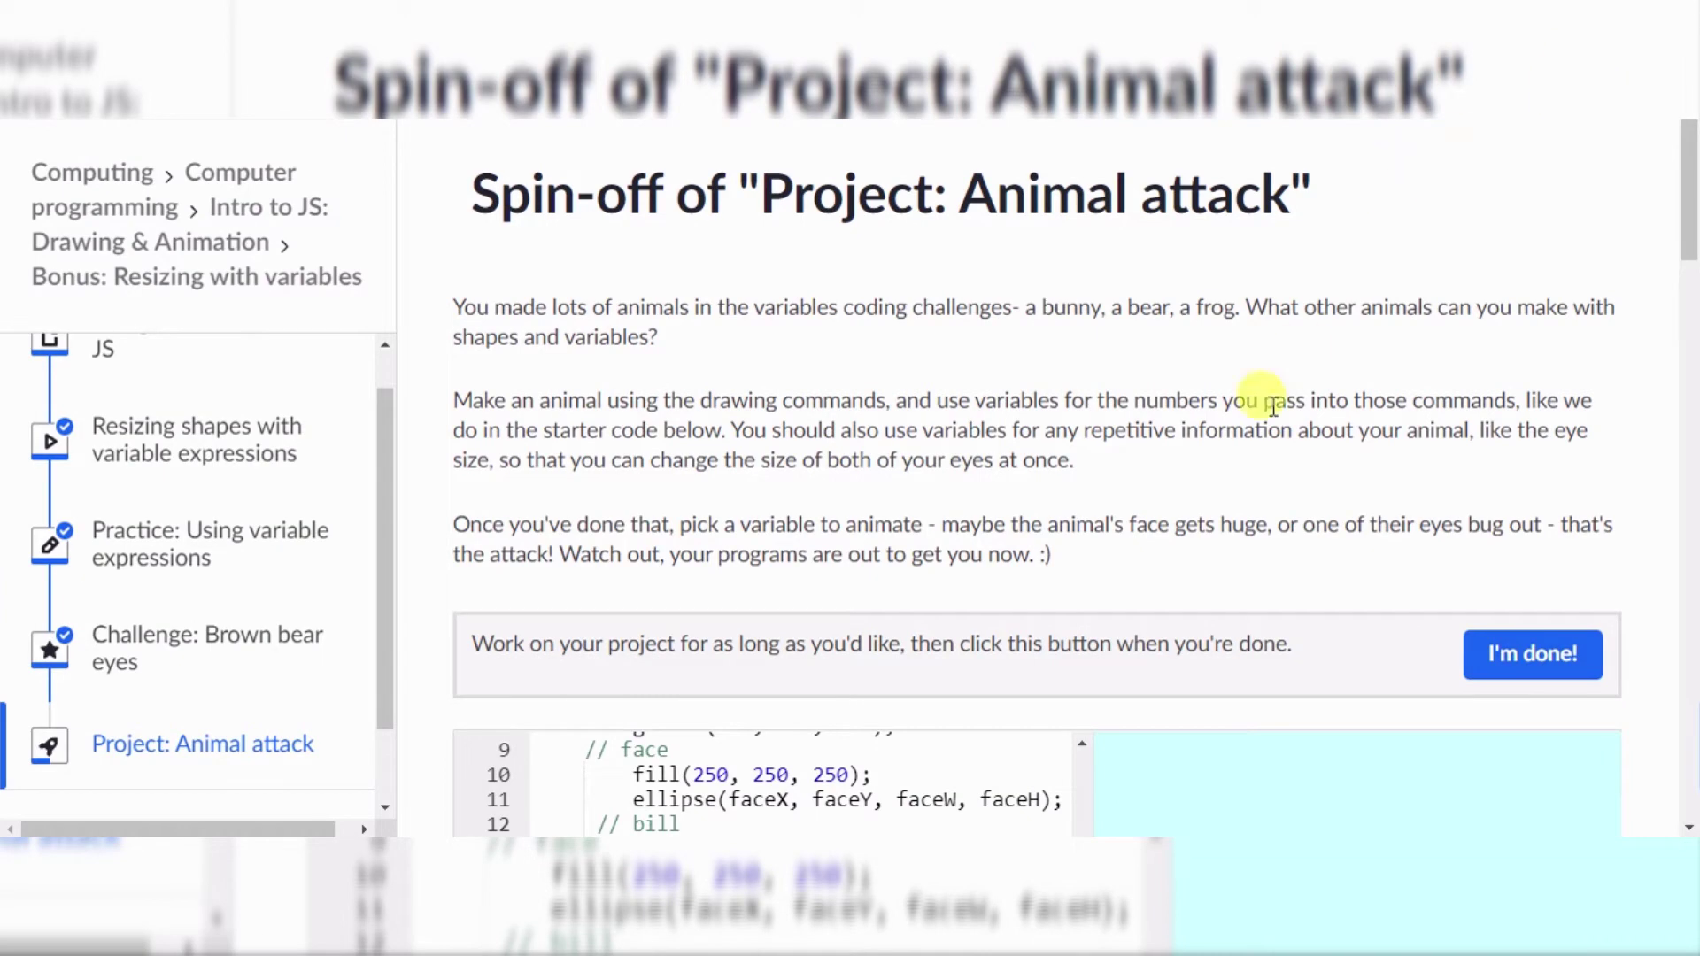
drag(1688, 258, 1690, 409)
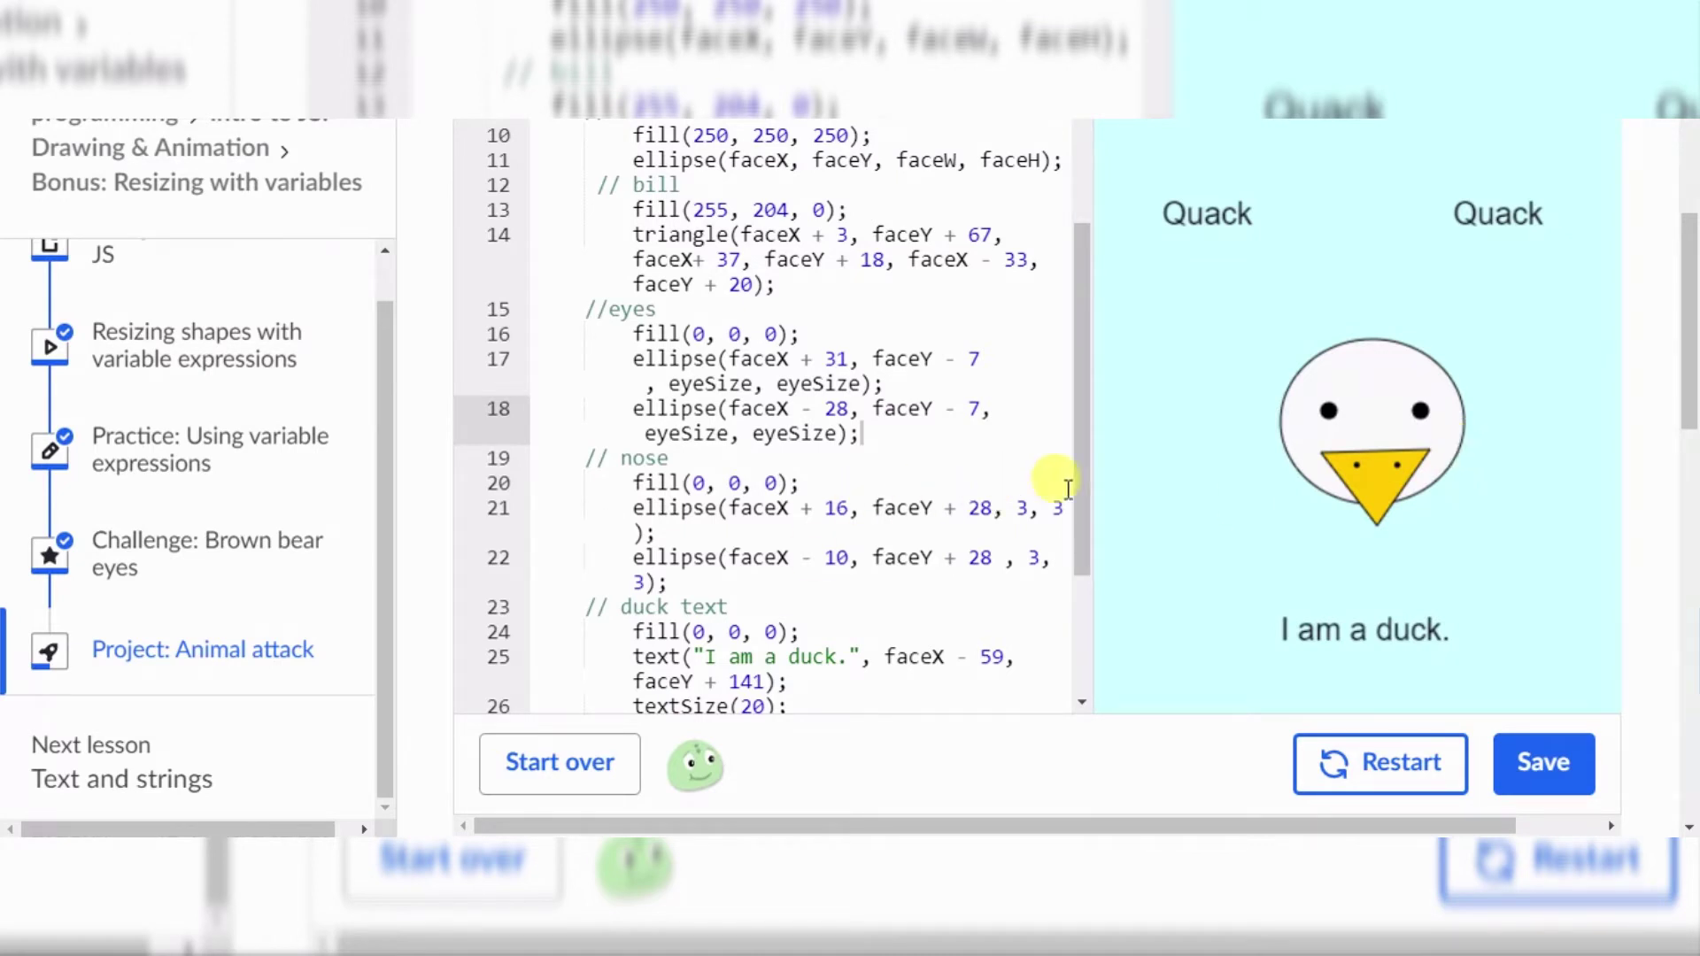
drag(1083, 470, 1089, 274)
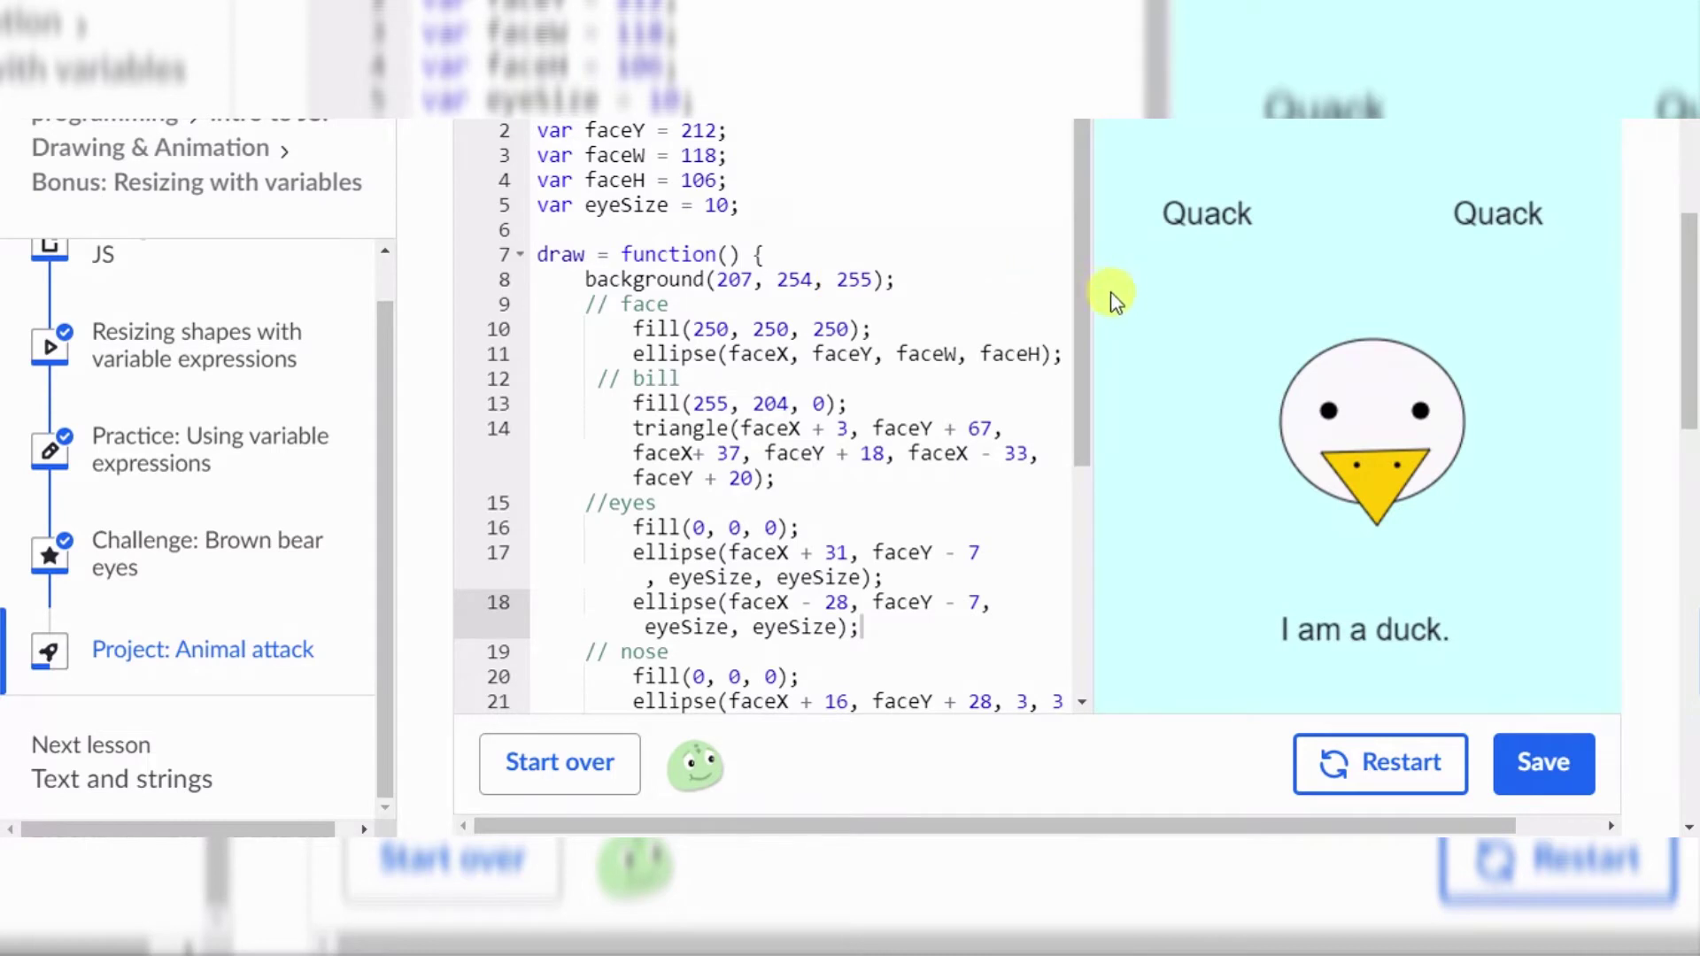
drag(1083, 301, 1083, 369)
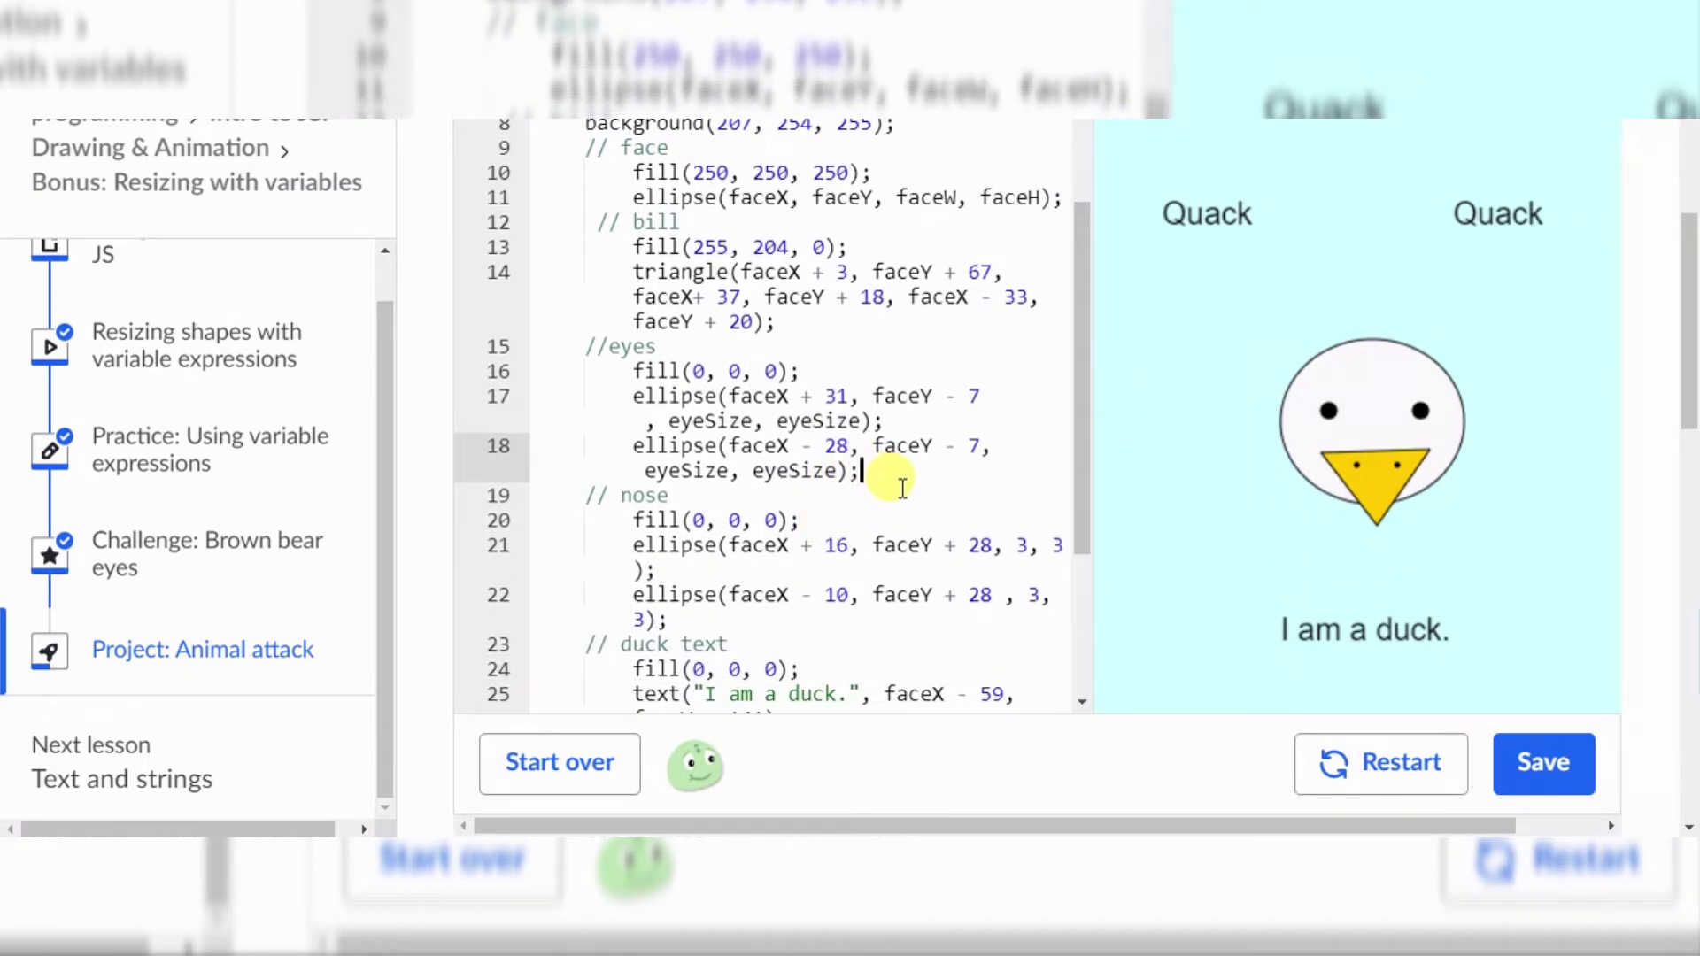
Step: Add 'eyeSize = eyeSize + 1;' below the eye ellipses and restart the program
key(Return)
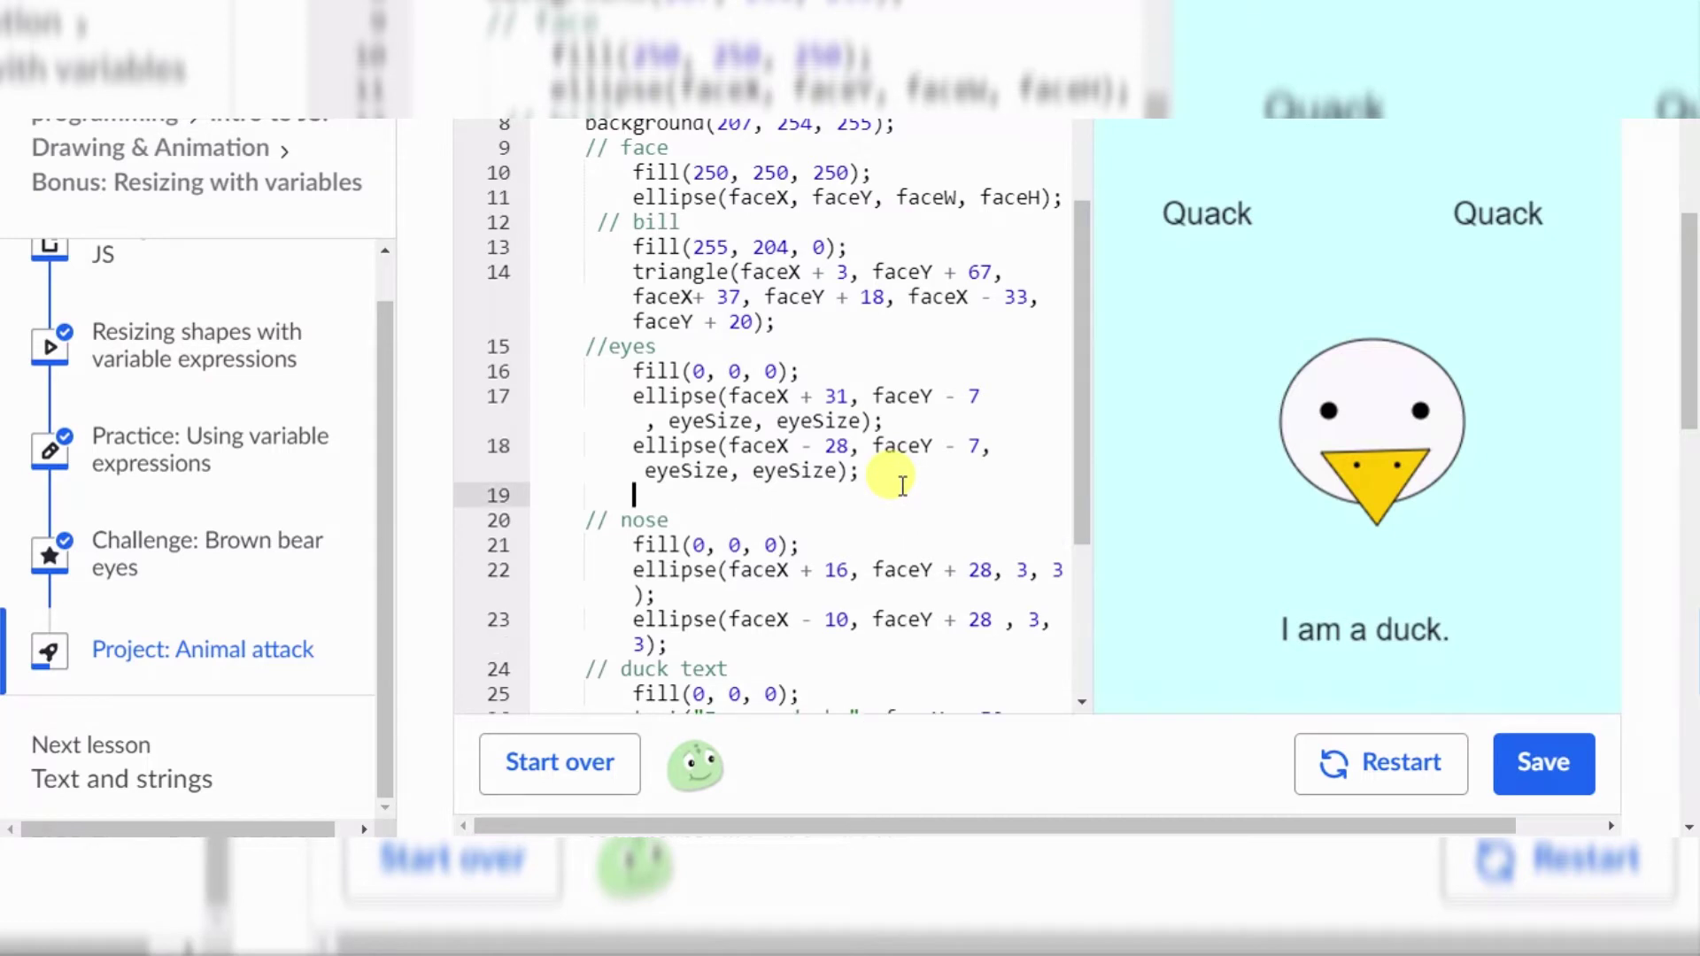
text(eyeSize = eyeSi)
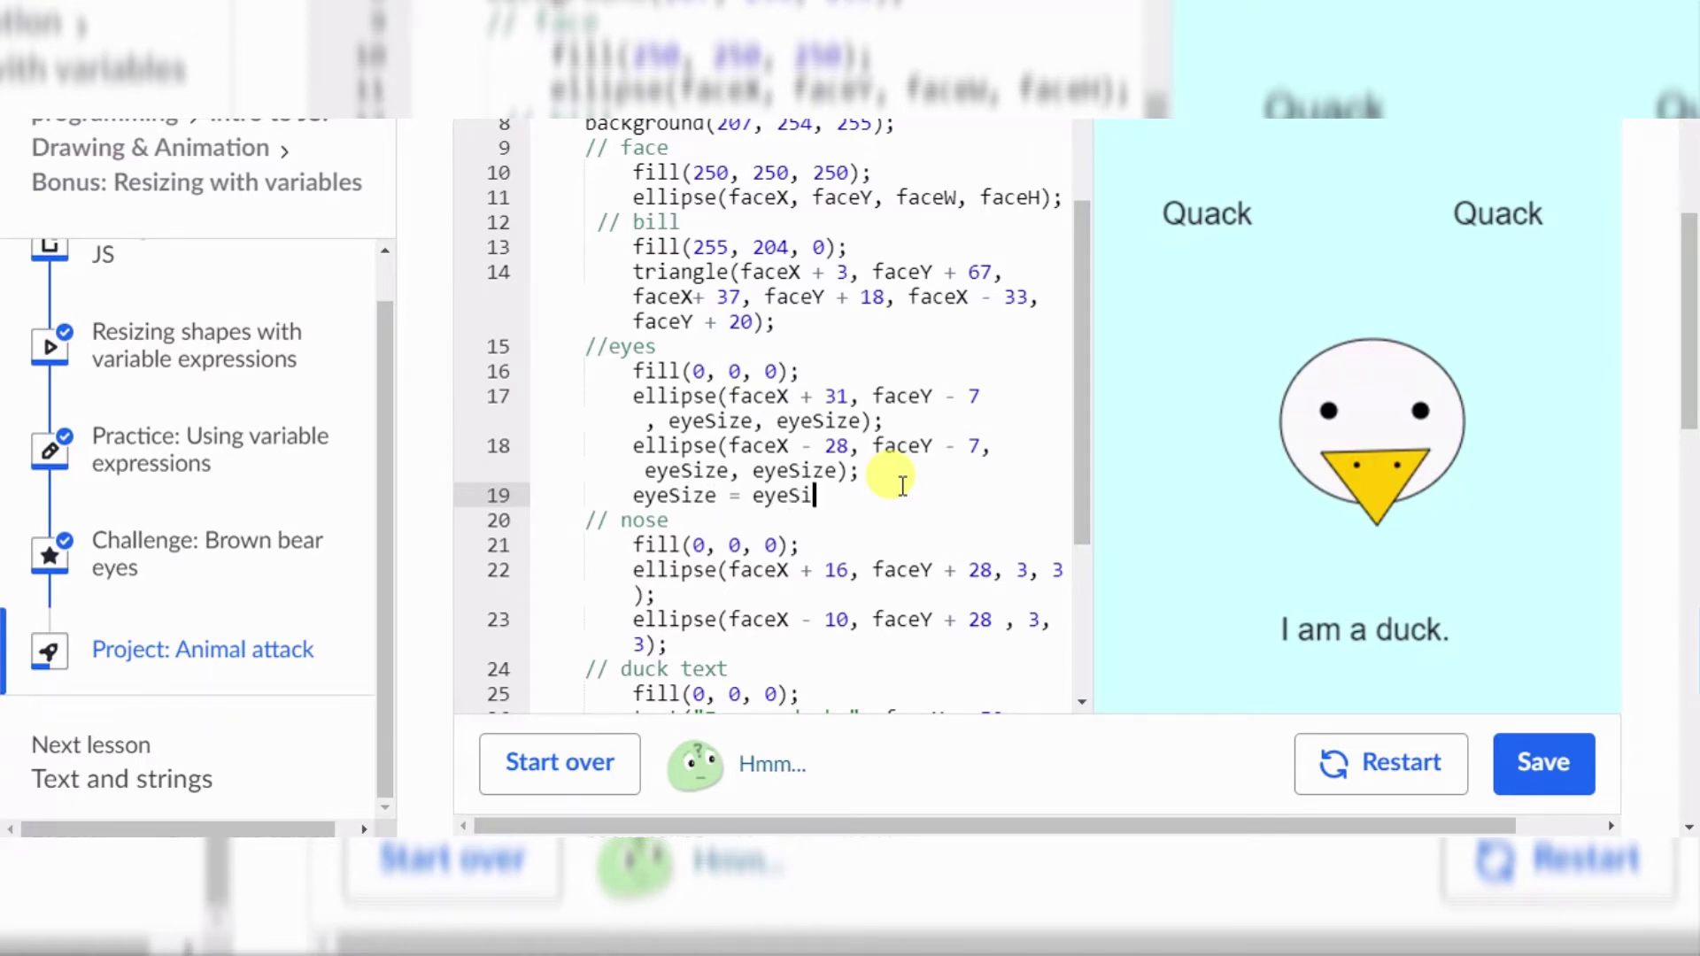
text(ze +)
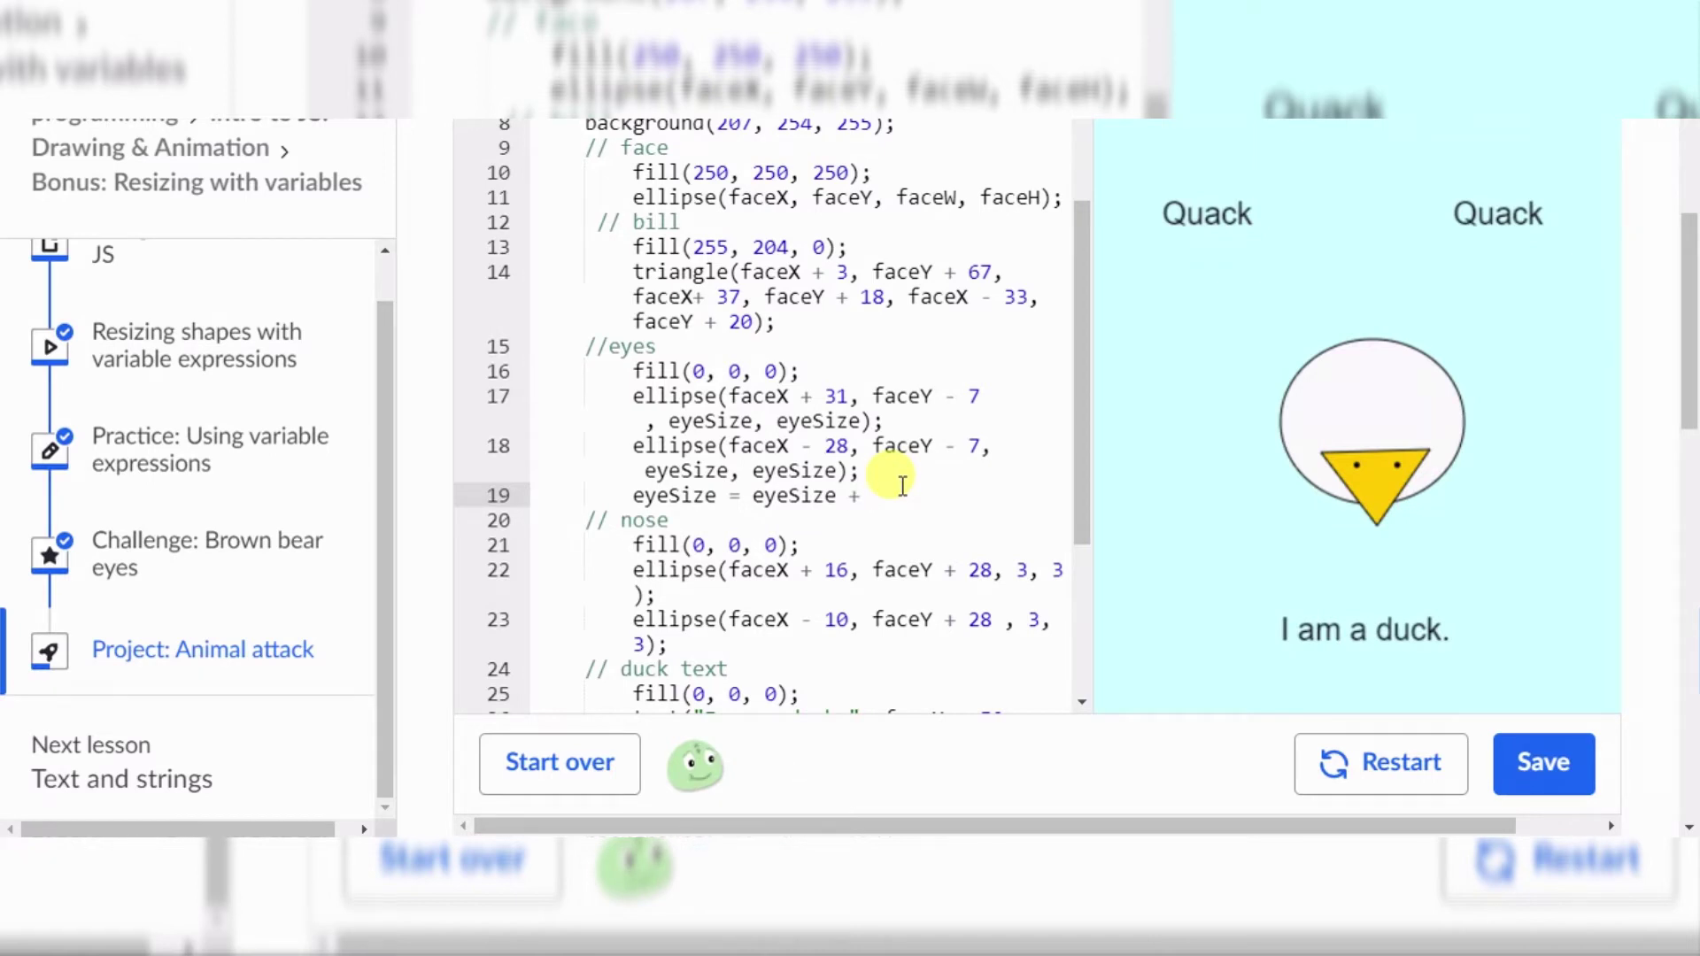
text( 1;)
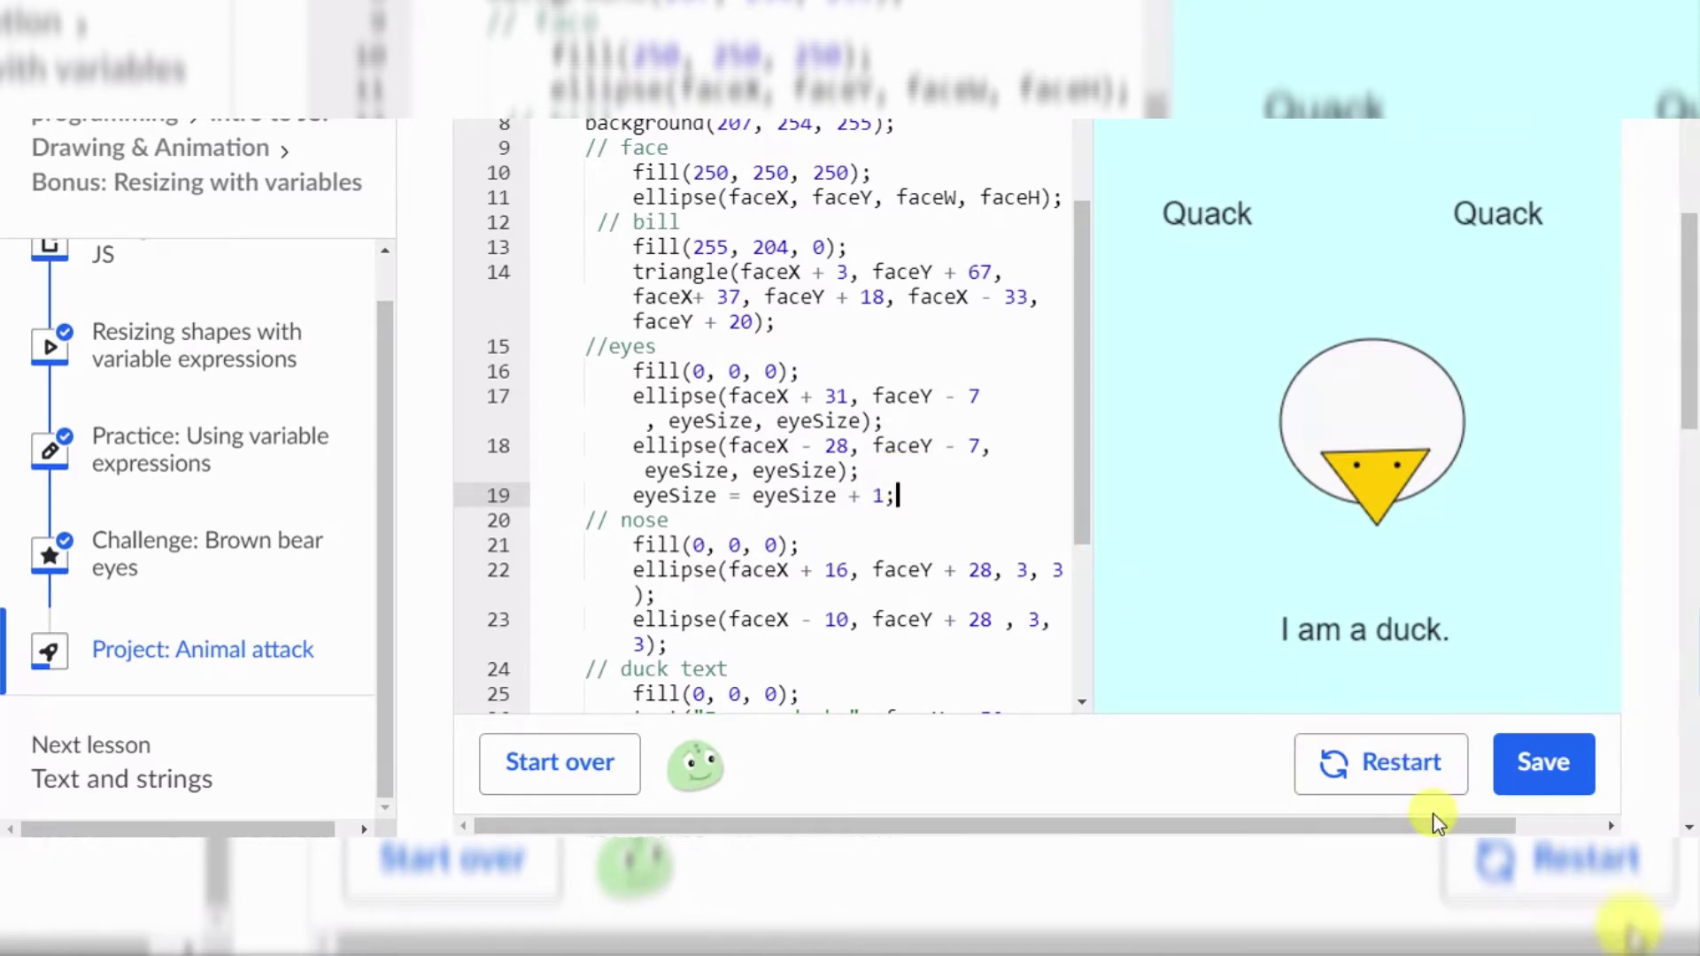
click(1416, 771)
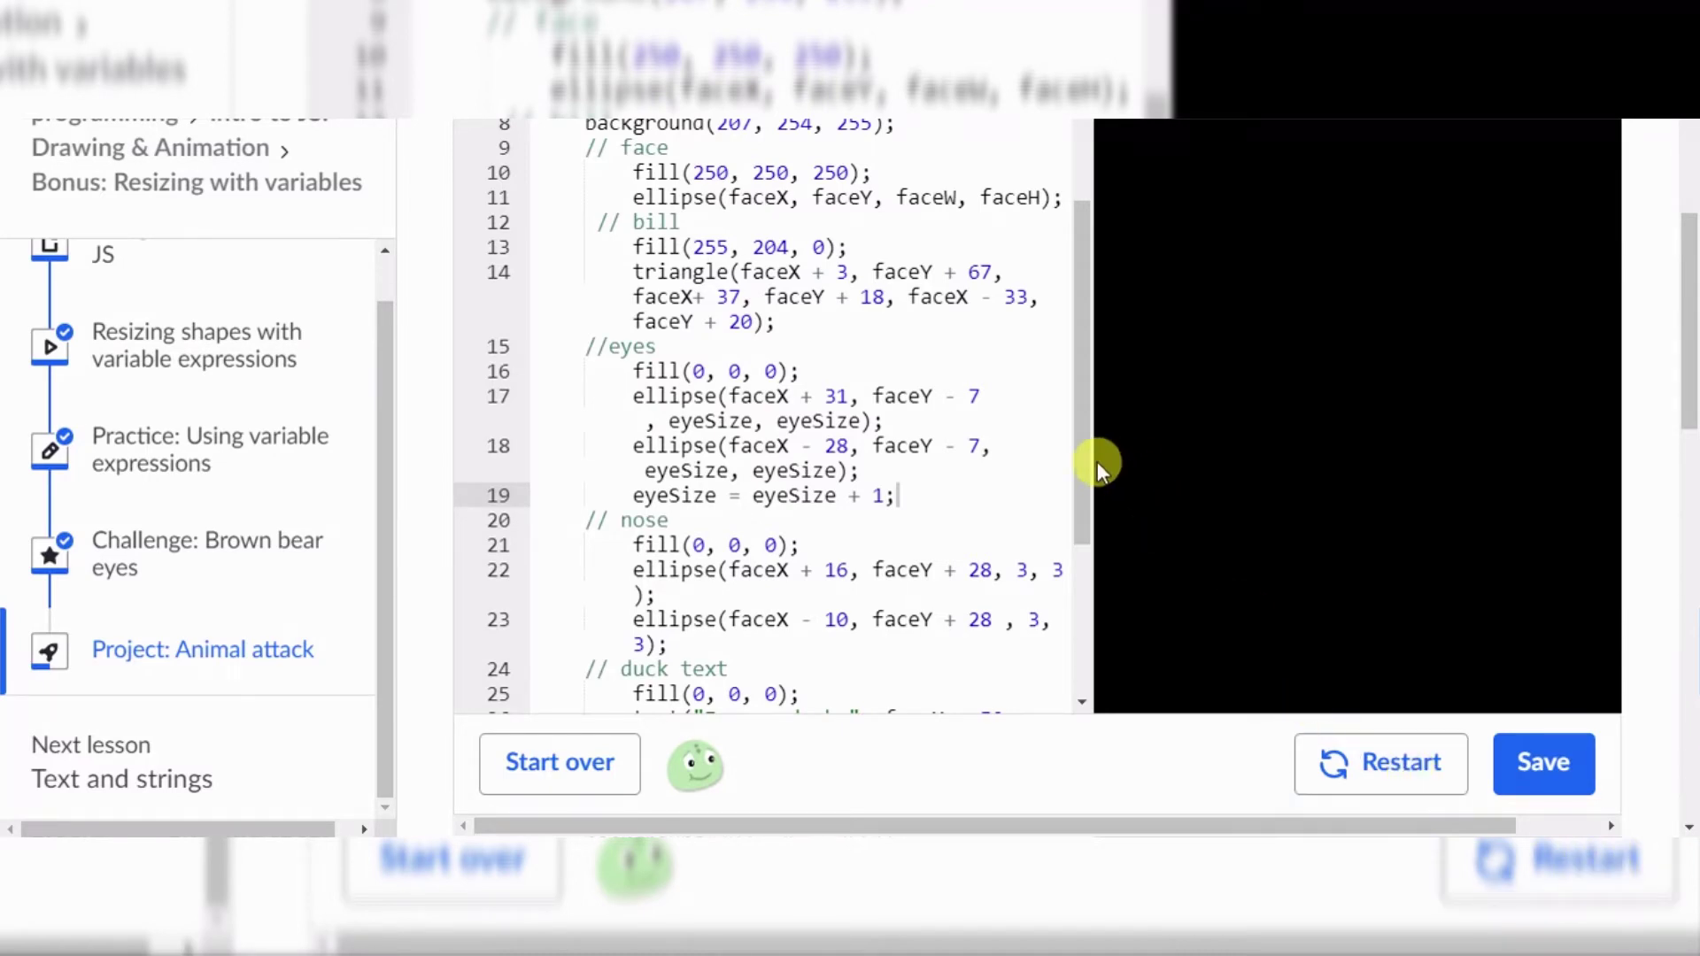
scroll(1086, 372, up, 2)
Step: Declare 'var textS = 20;' below eyeSize, reverting the textSize name that caused a redefinition error
click(744, 206)
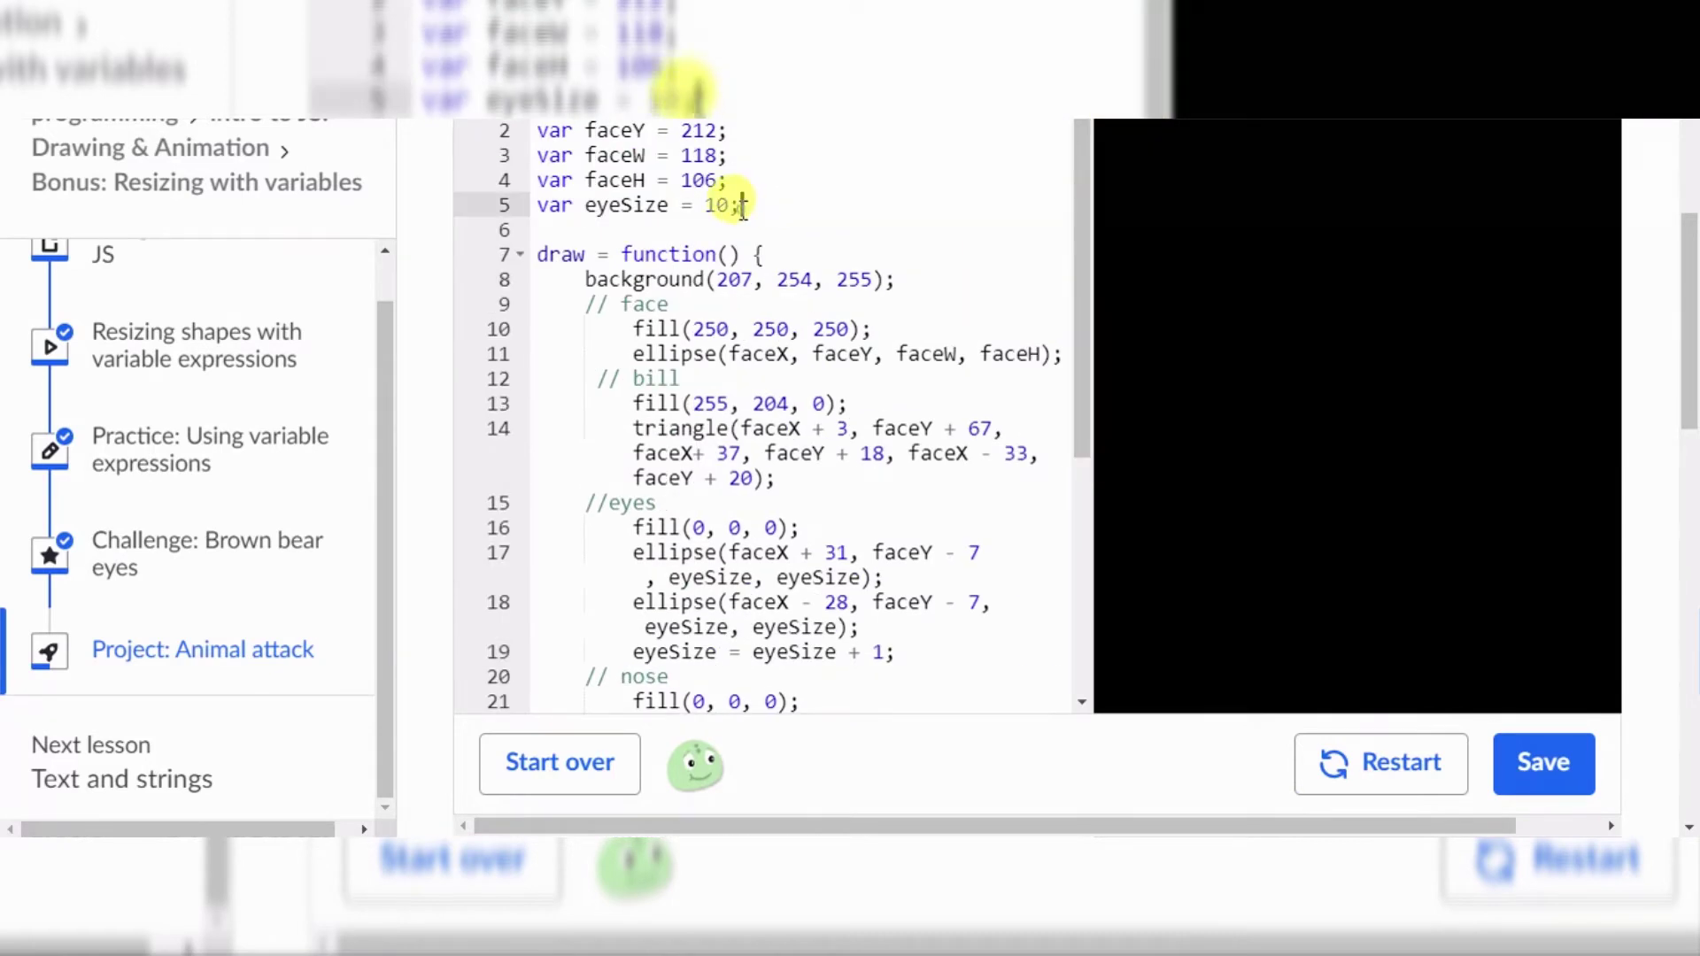
key(Return)
text(var textS = )
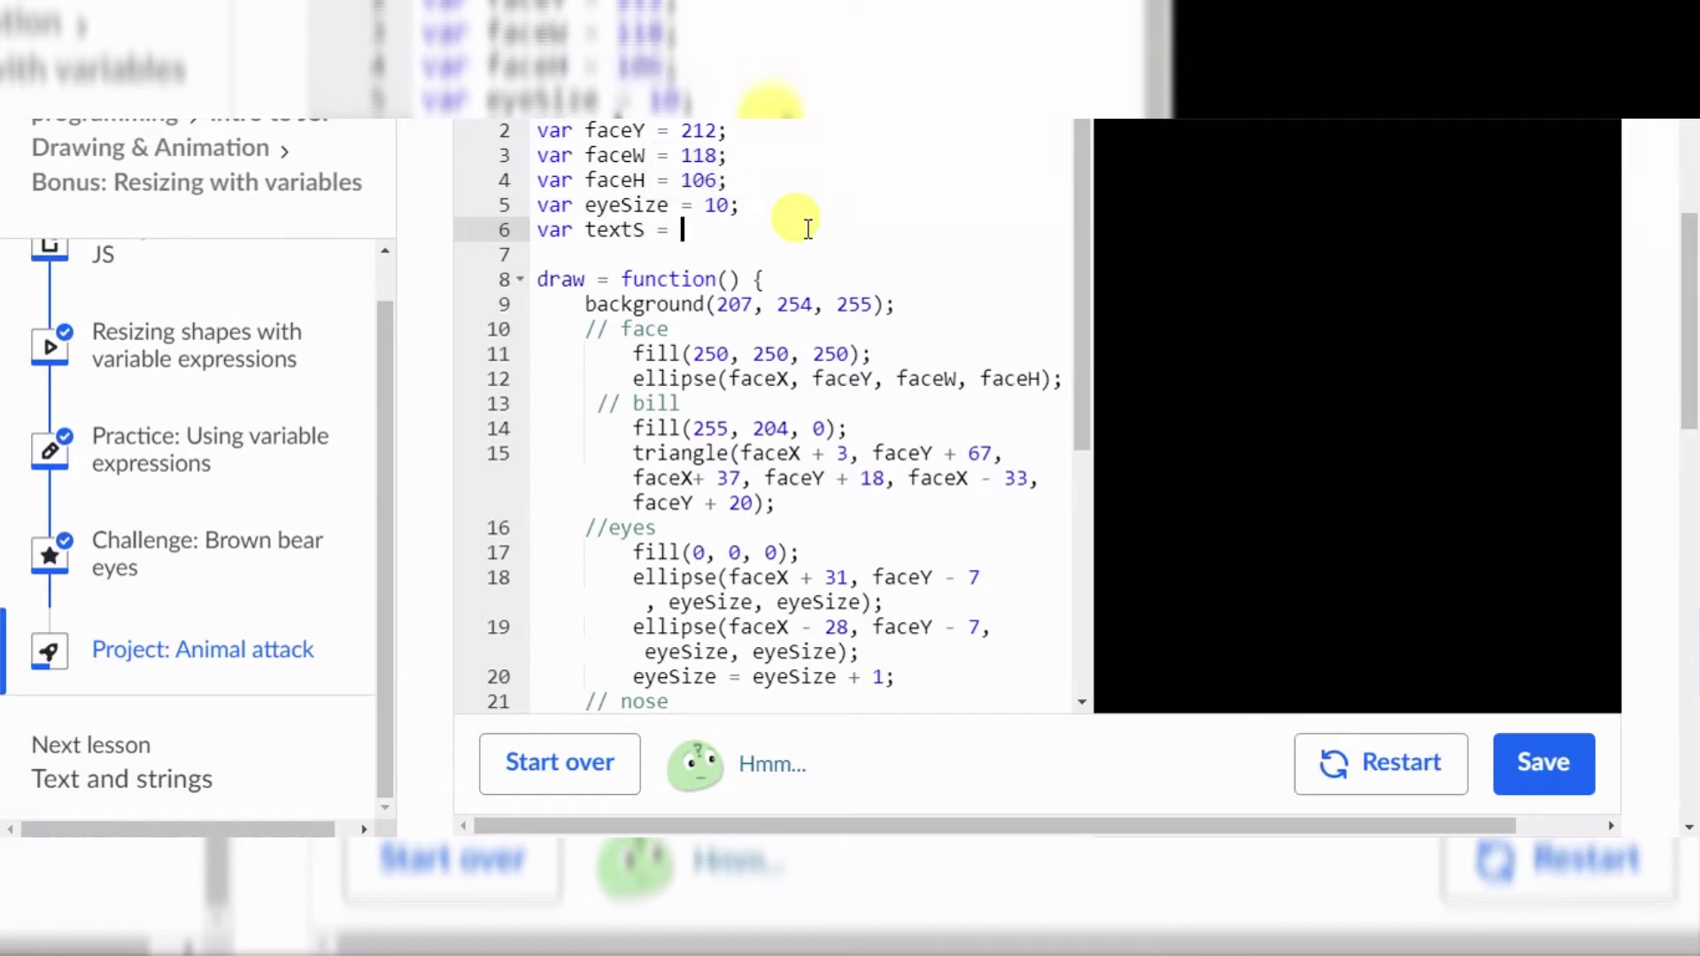
text(20;)
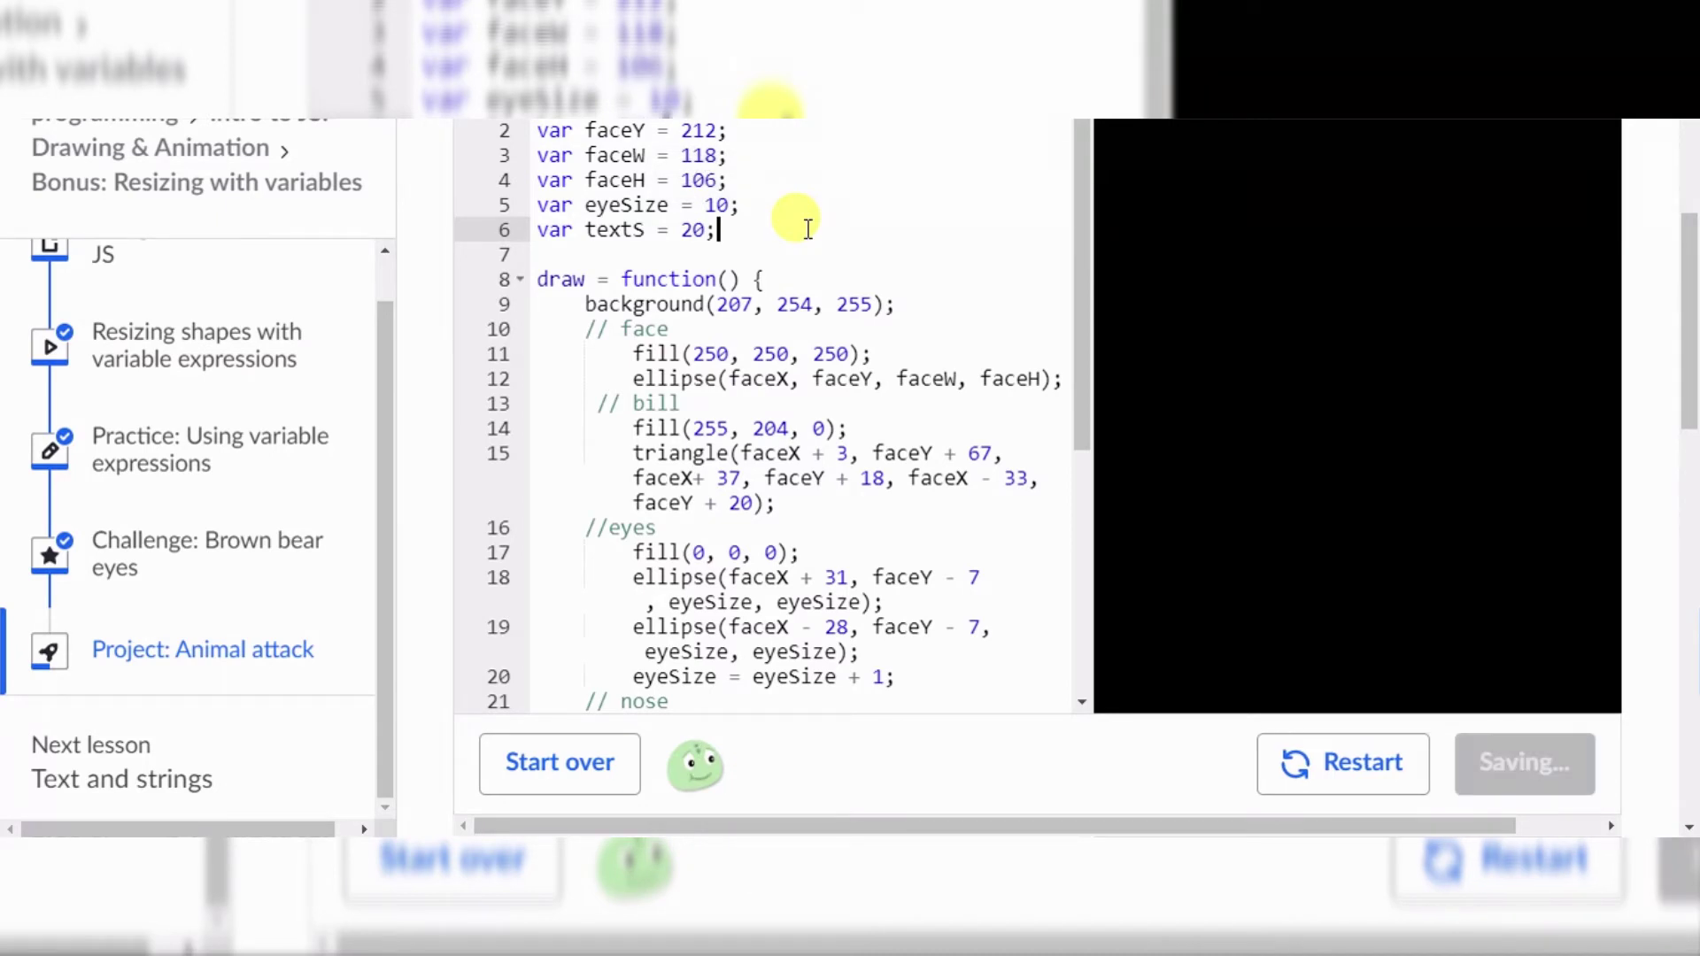
click(648, 230)
text(ize)
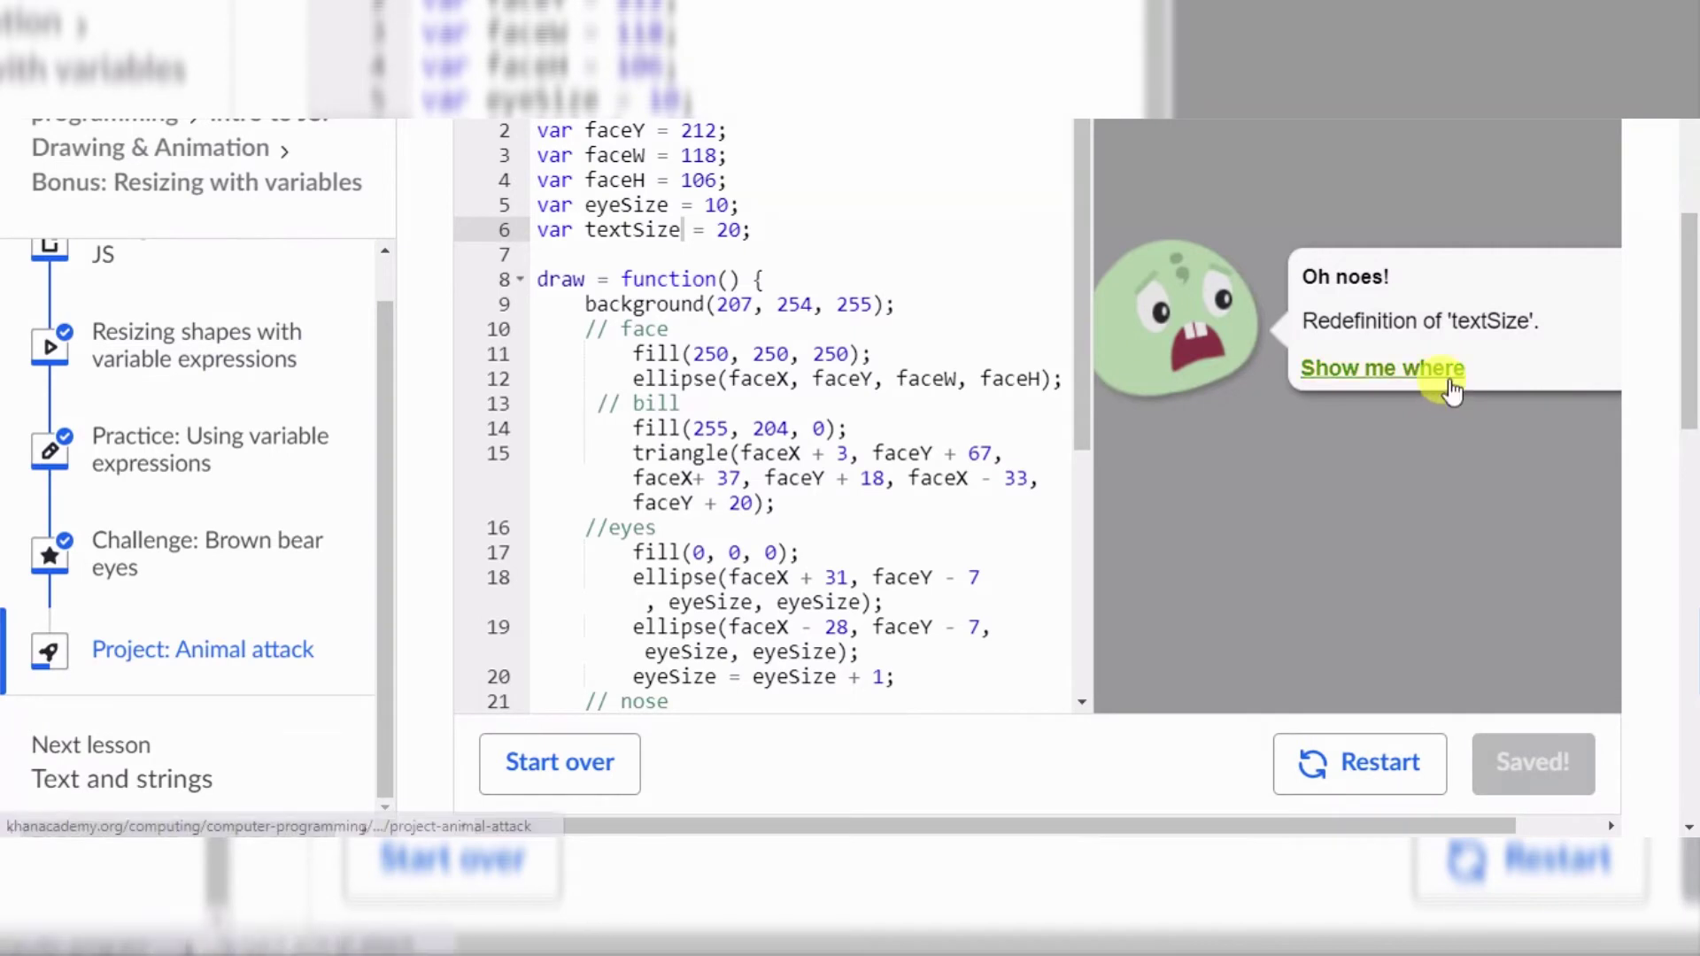
key(BackSpace)
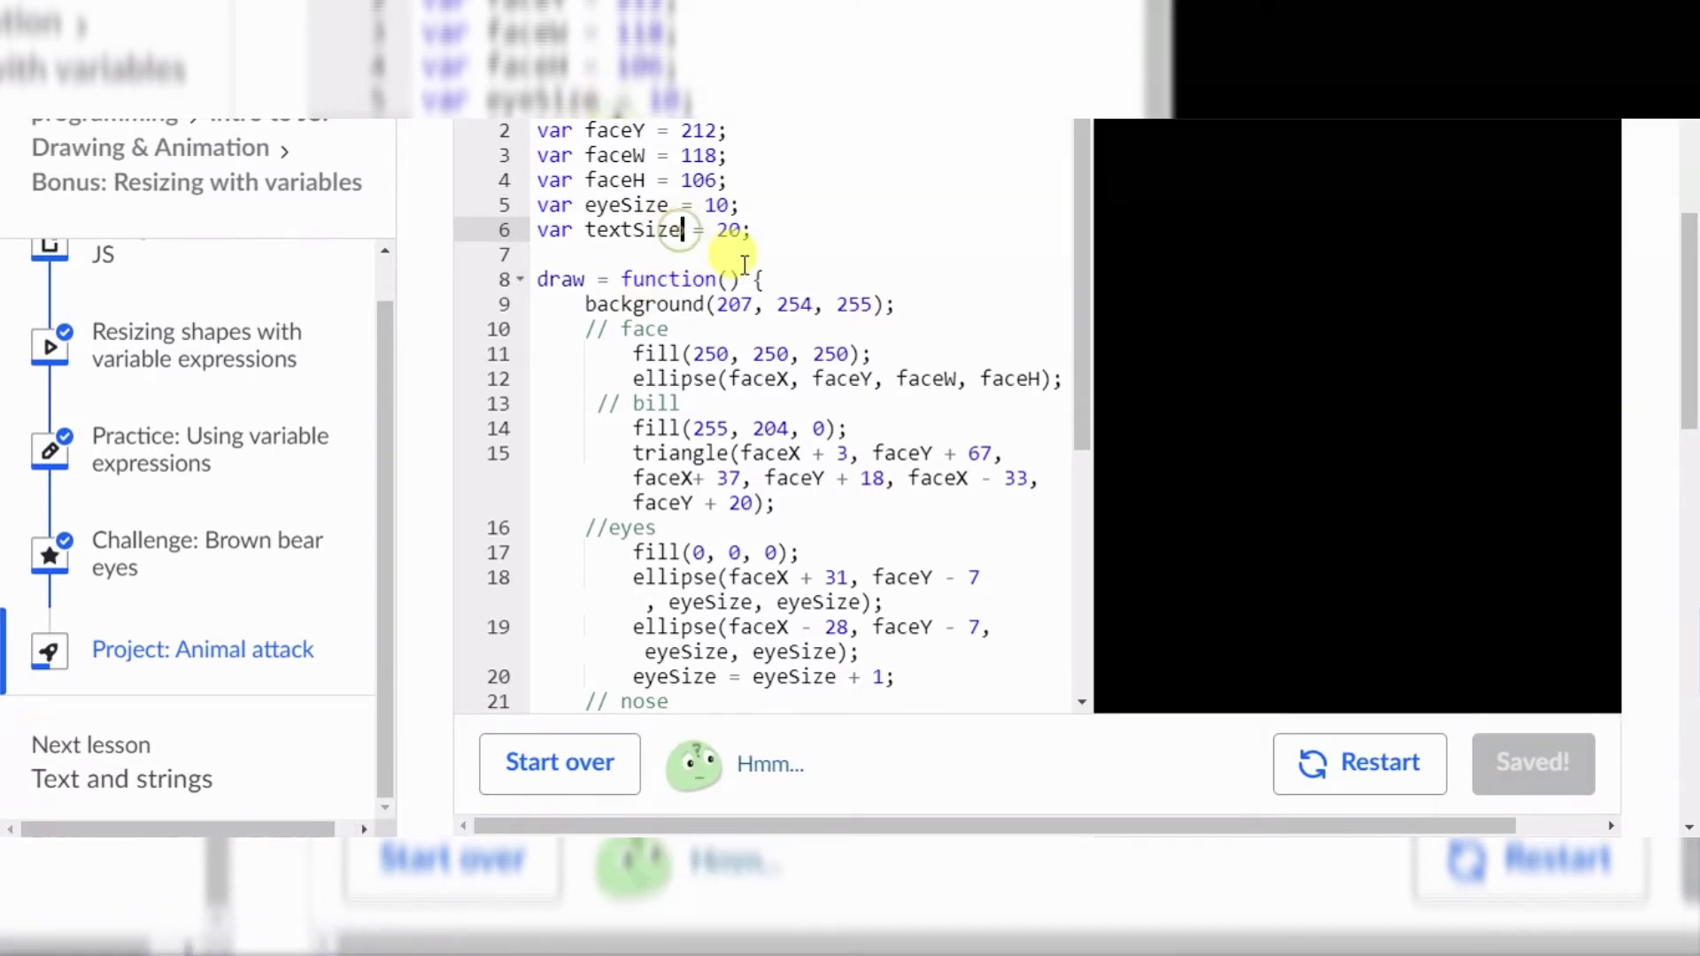
key(BackSpace)
key(BackSpace)
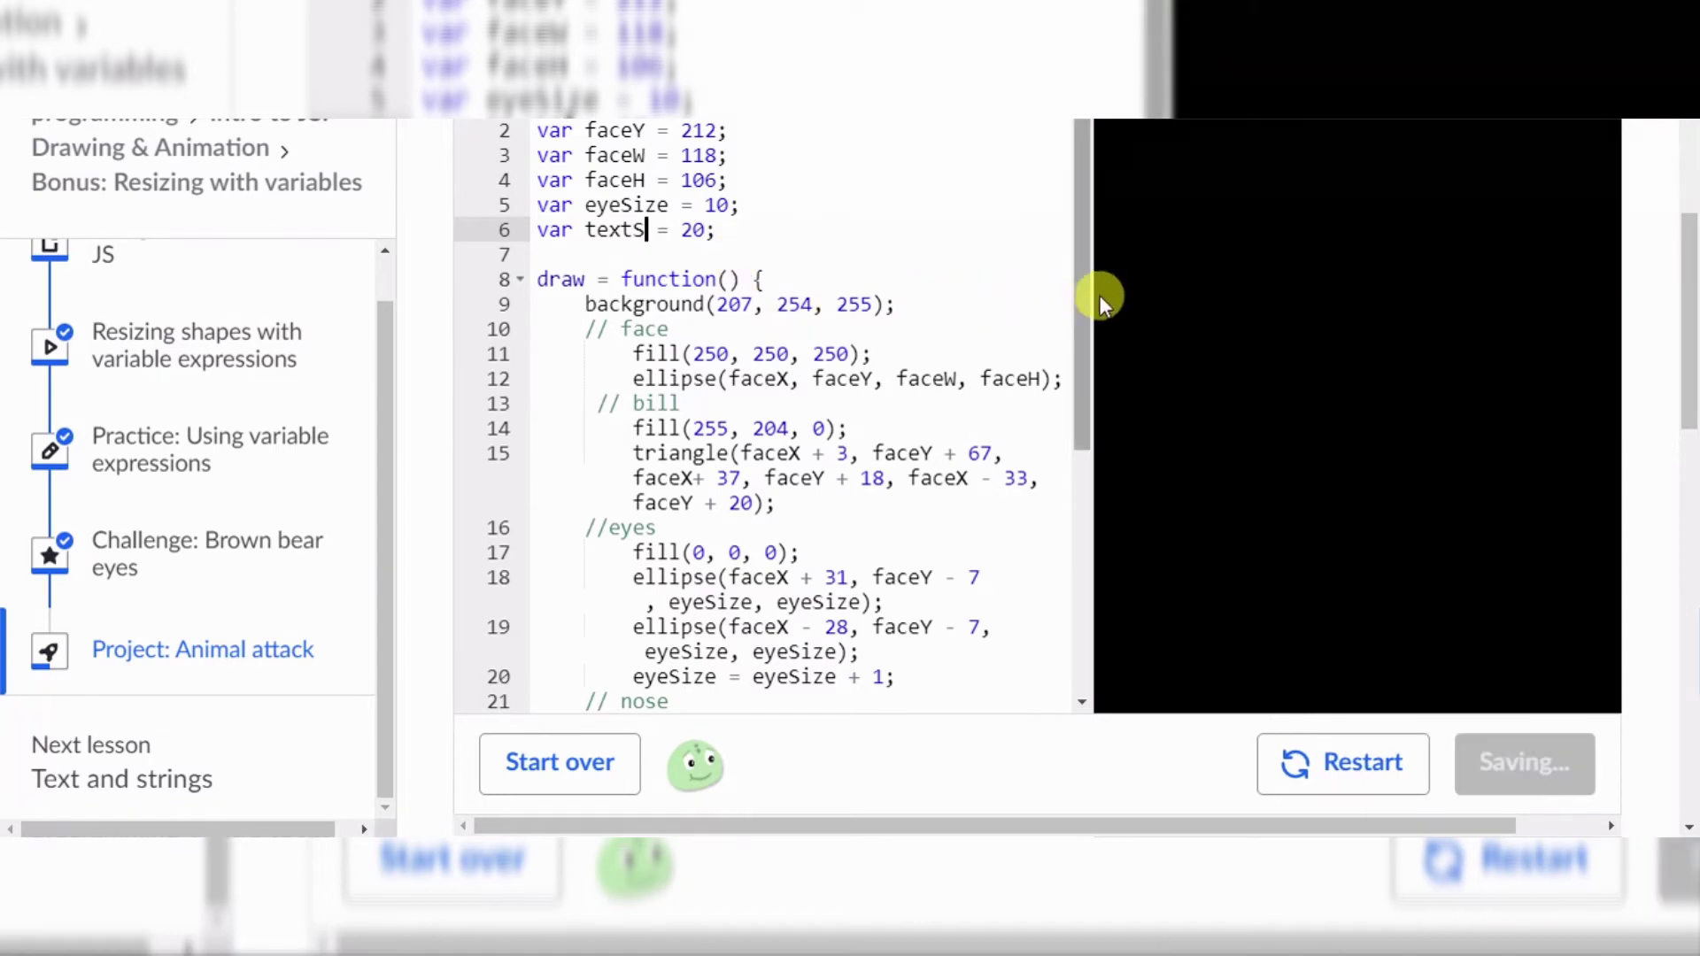
drag(1104, 295, 1099, 594)
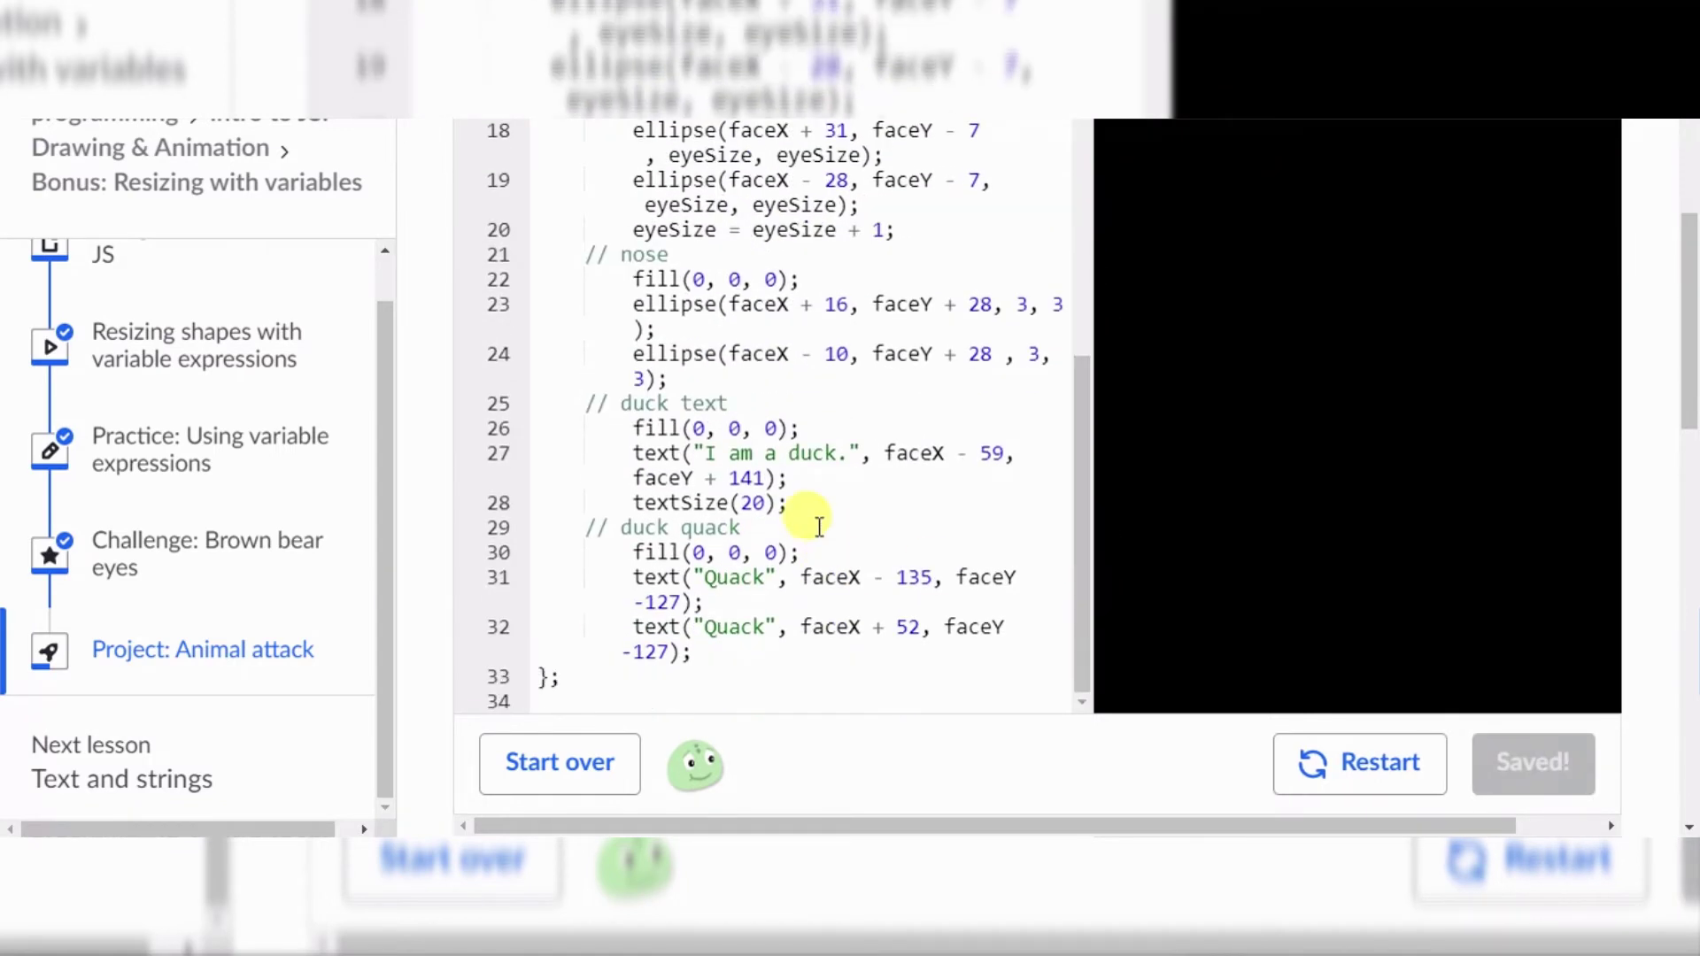
Step: Replace 20 in textSize(20) with textS, restart, and begin a 'textS = textS + 1;' line below
click(770, 506)
key(BackSpace)
key(BackSpace)
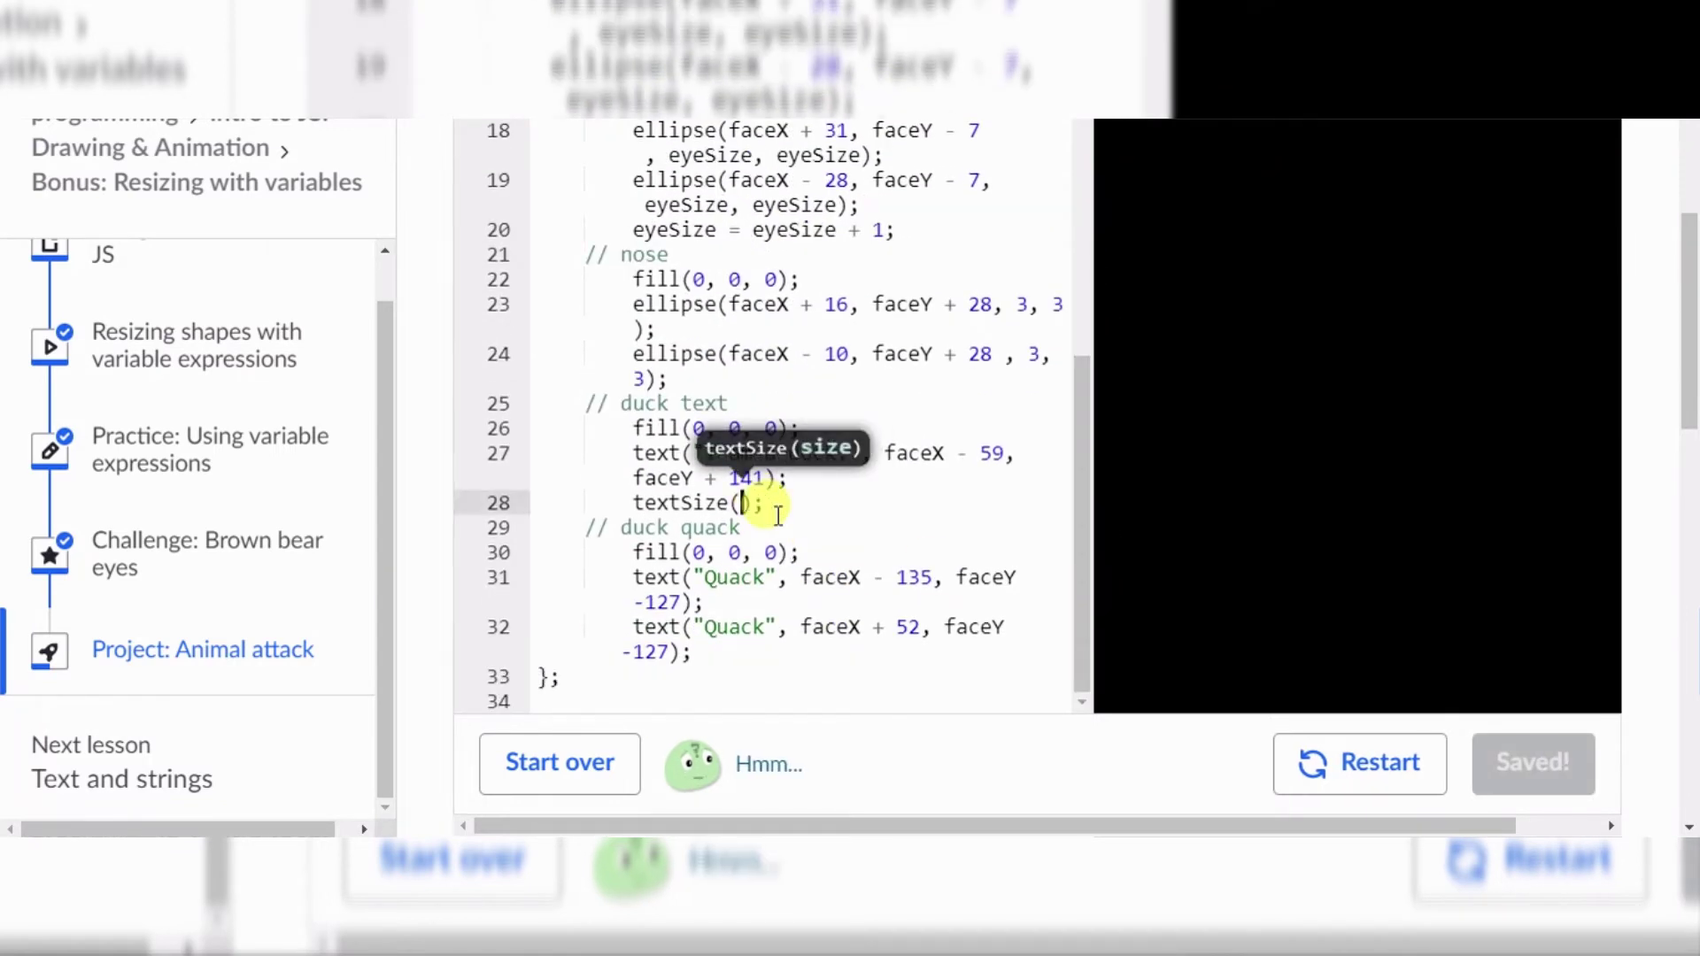
text(te)
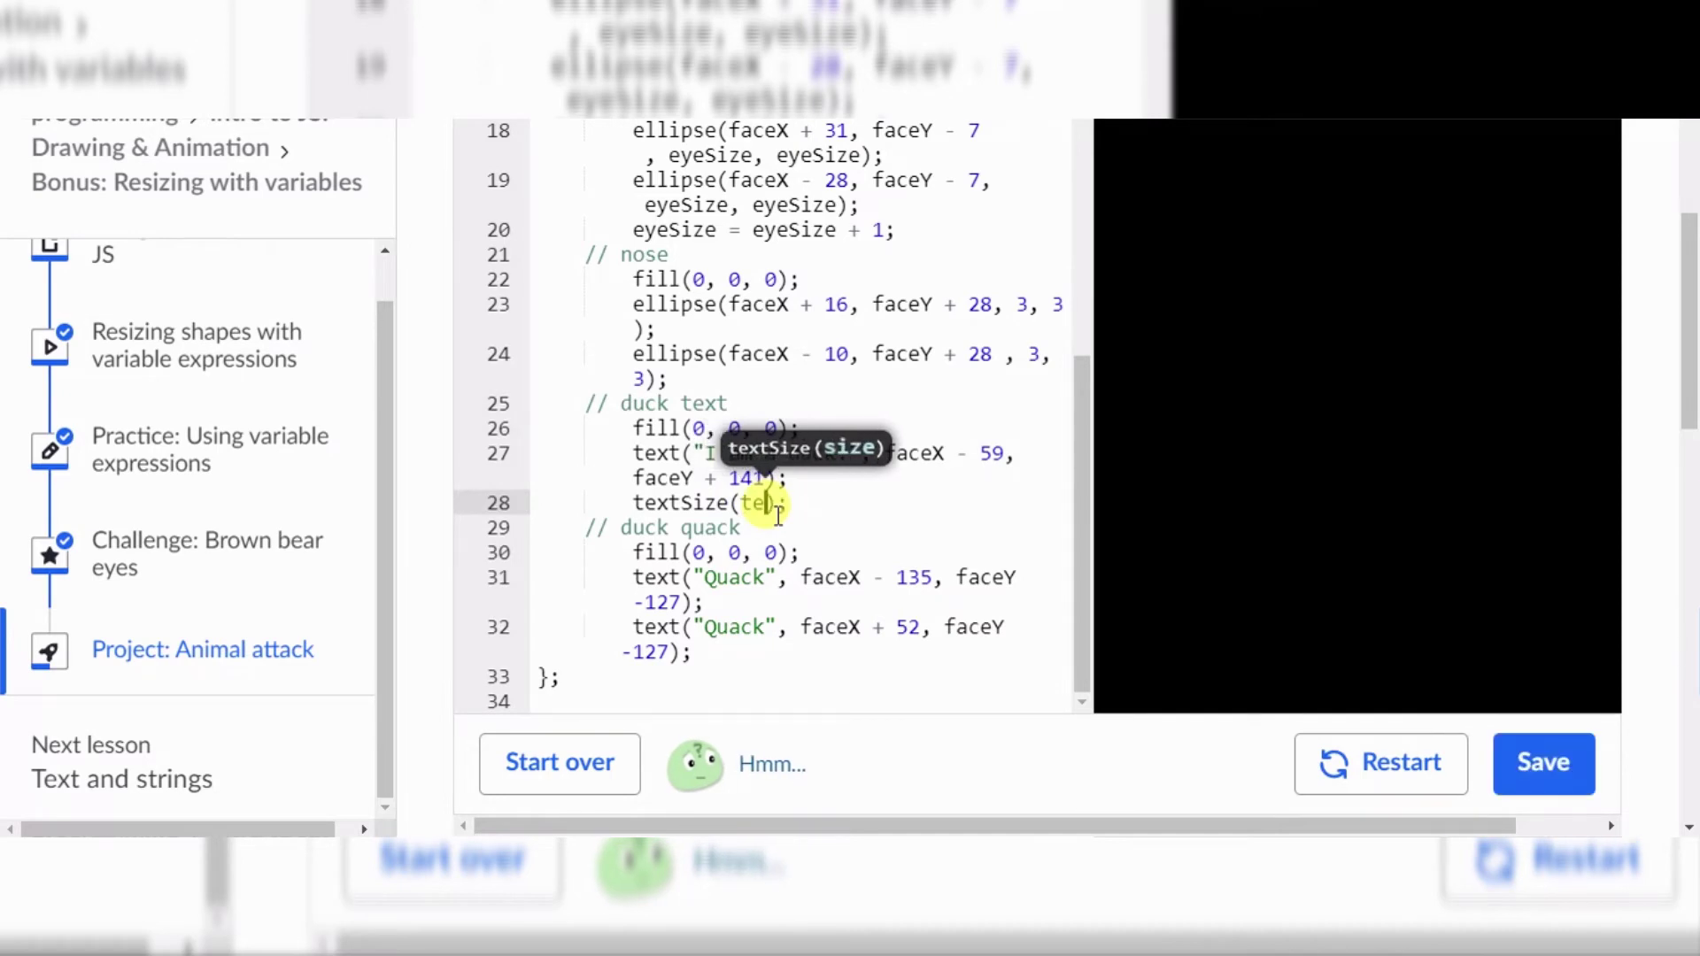
text(xtS)
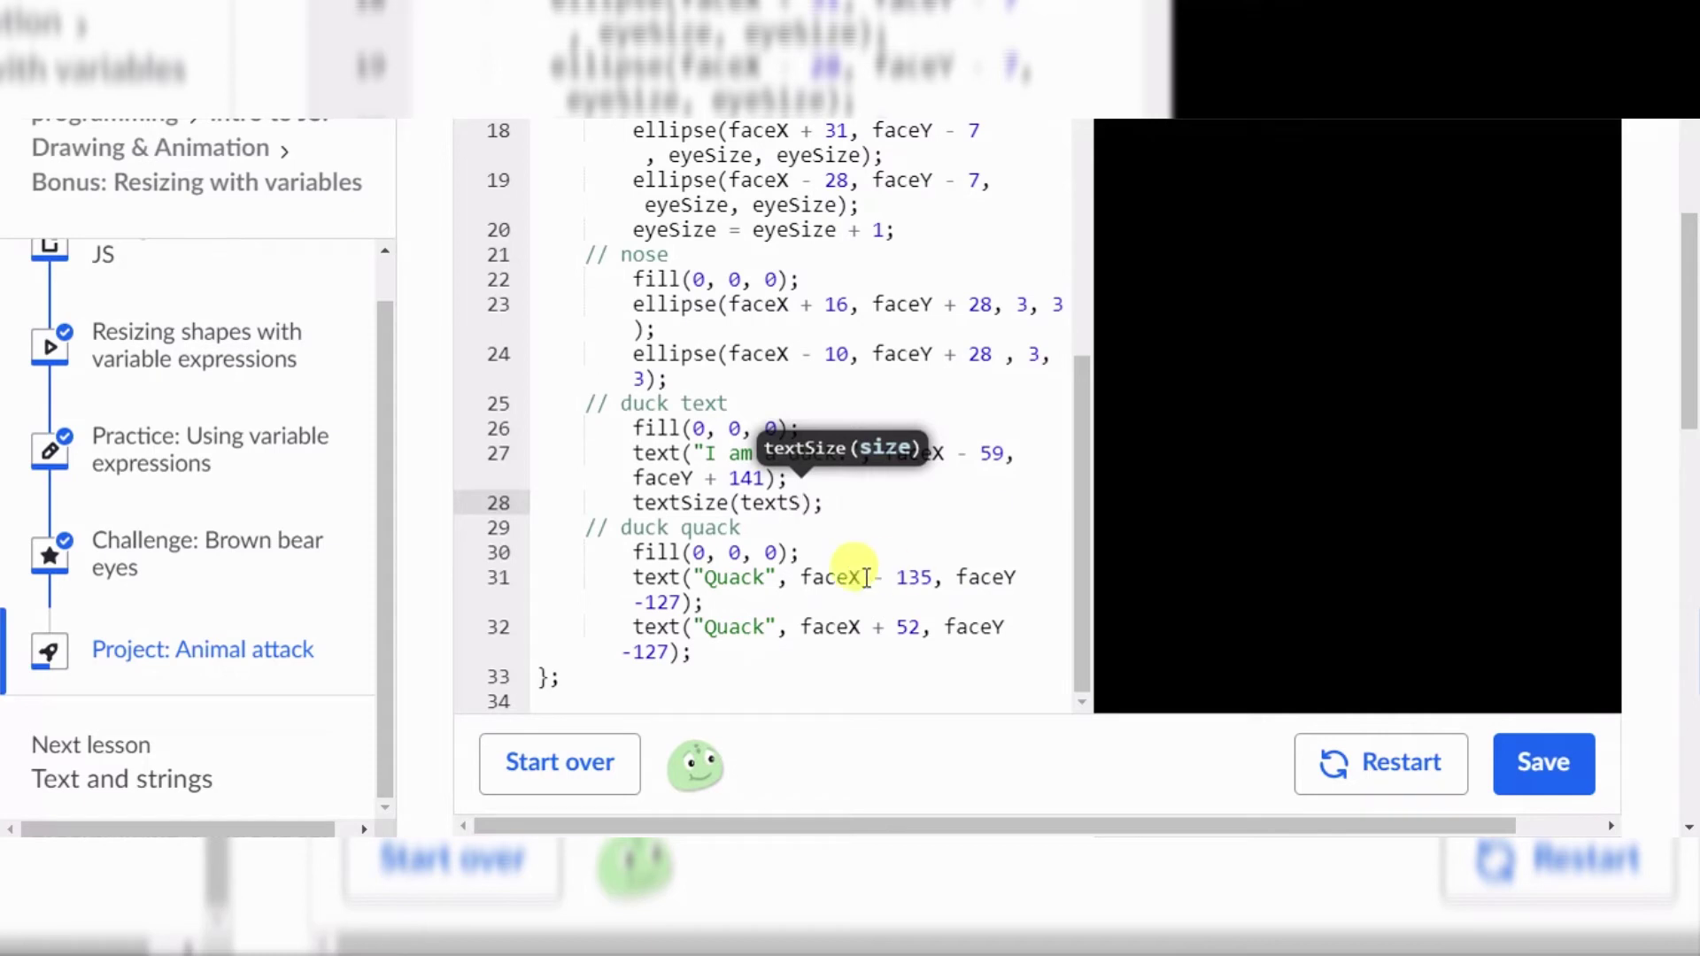
click(1319, 795)
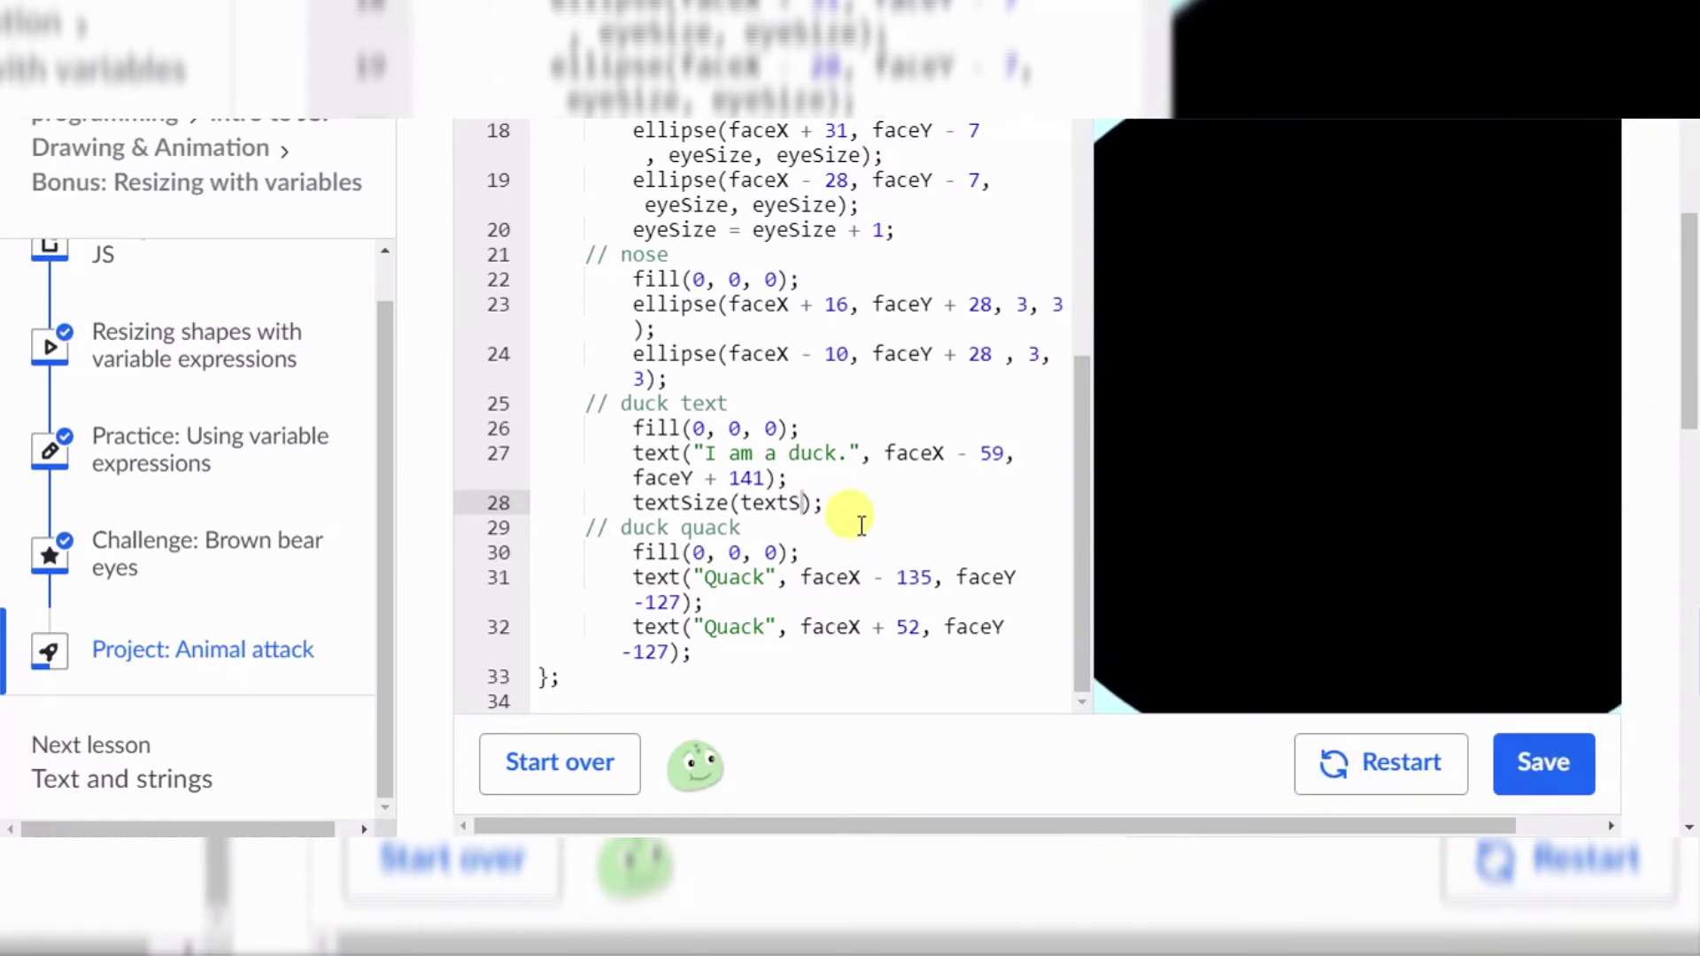
click(830, 503)
key(Return)
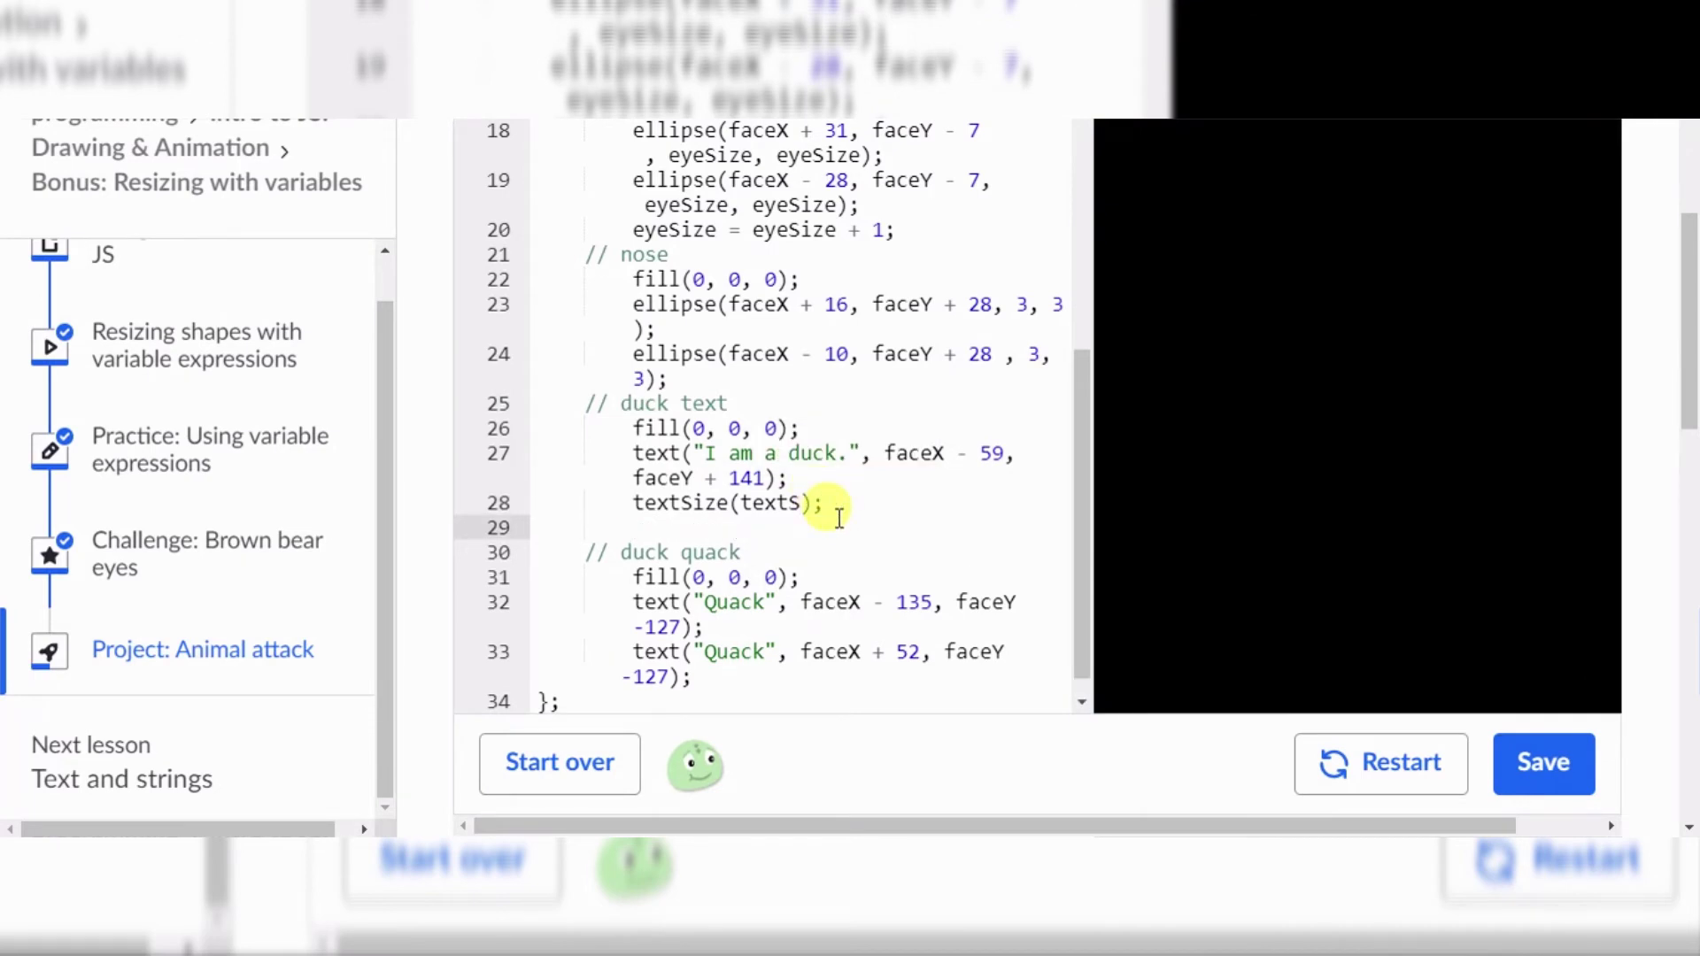
text(textS = textS)
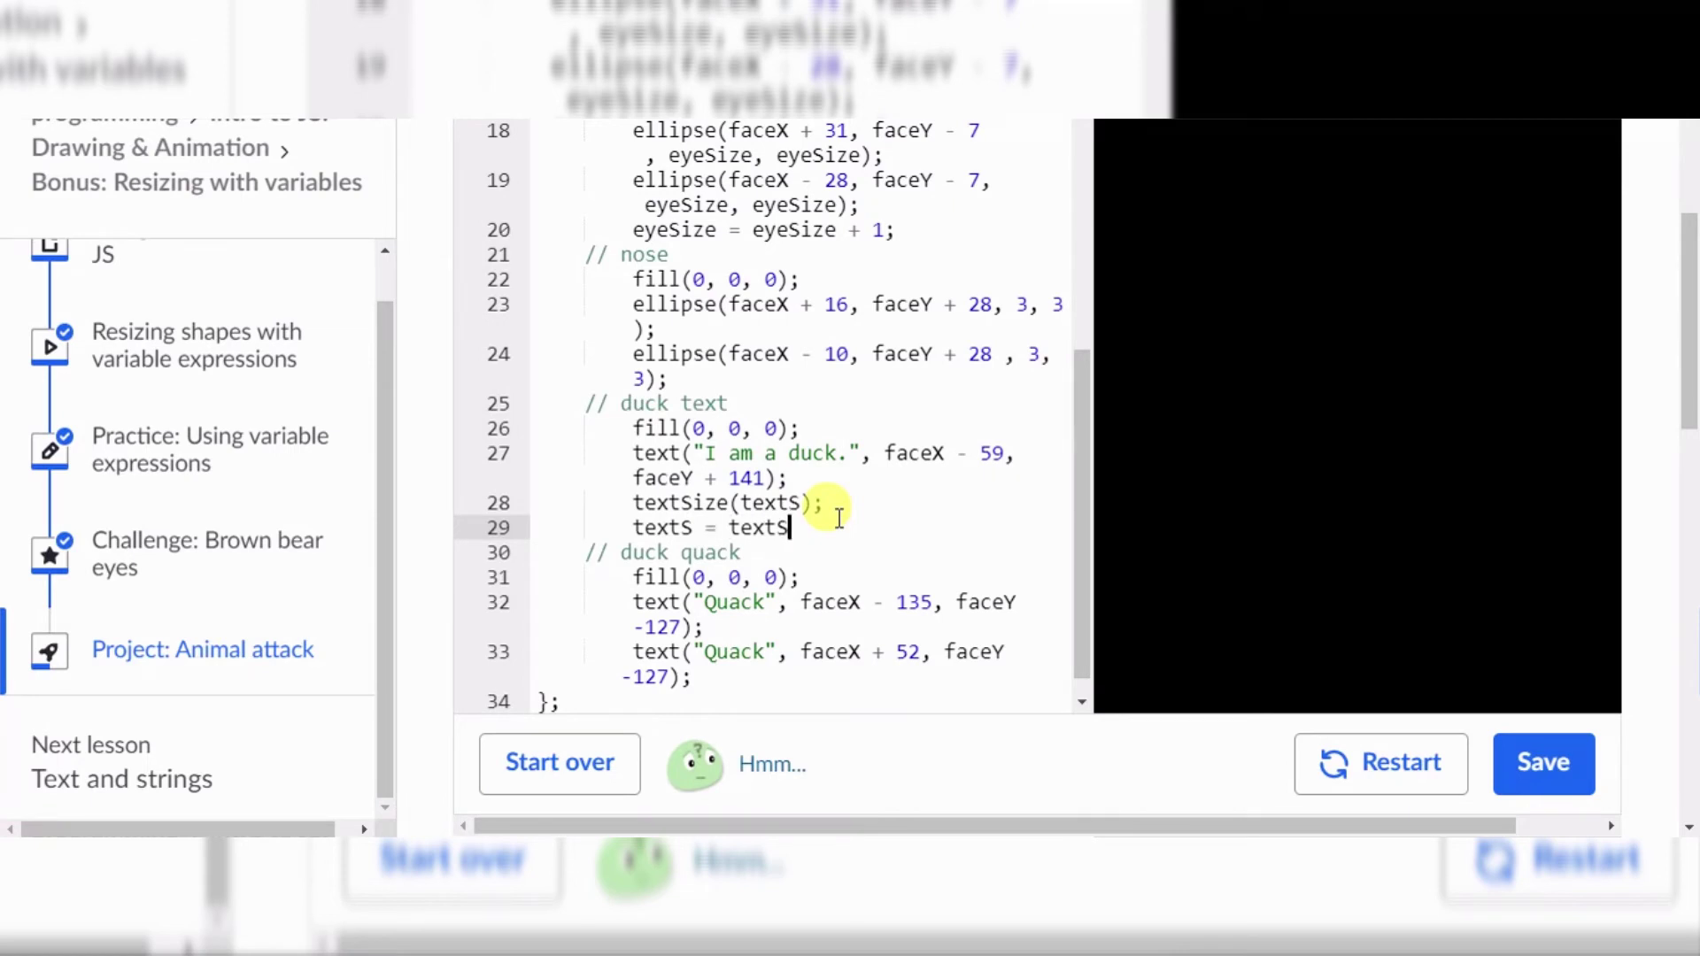
text( +)
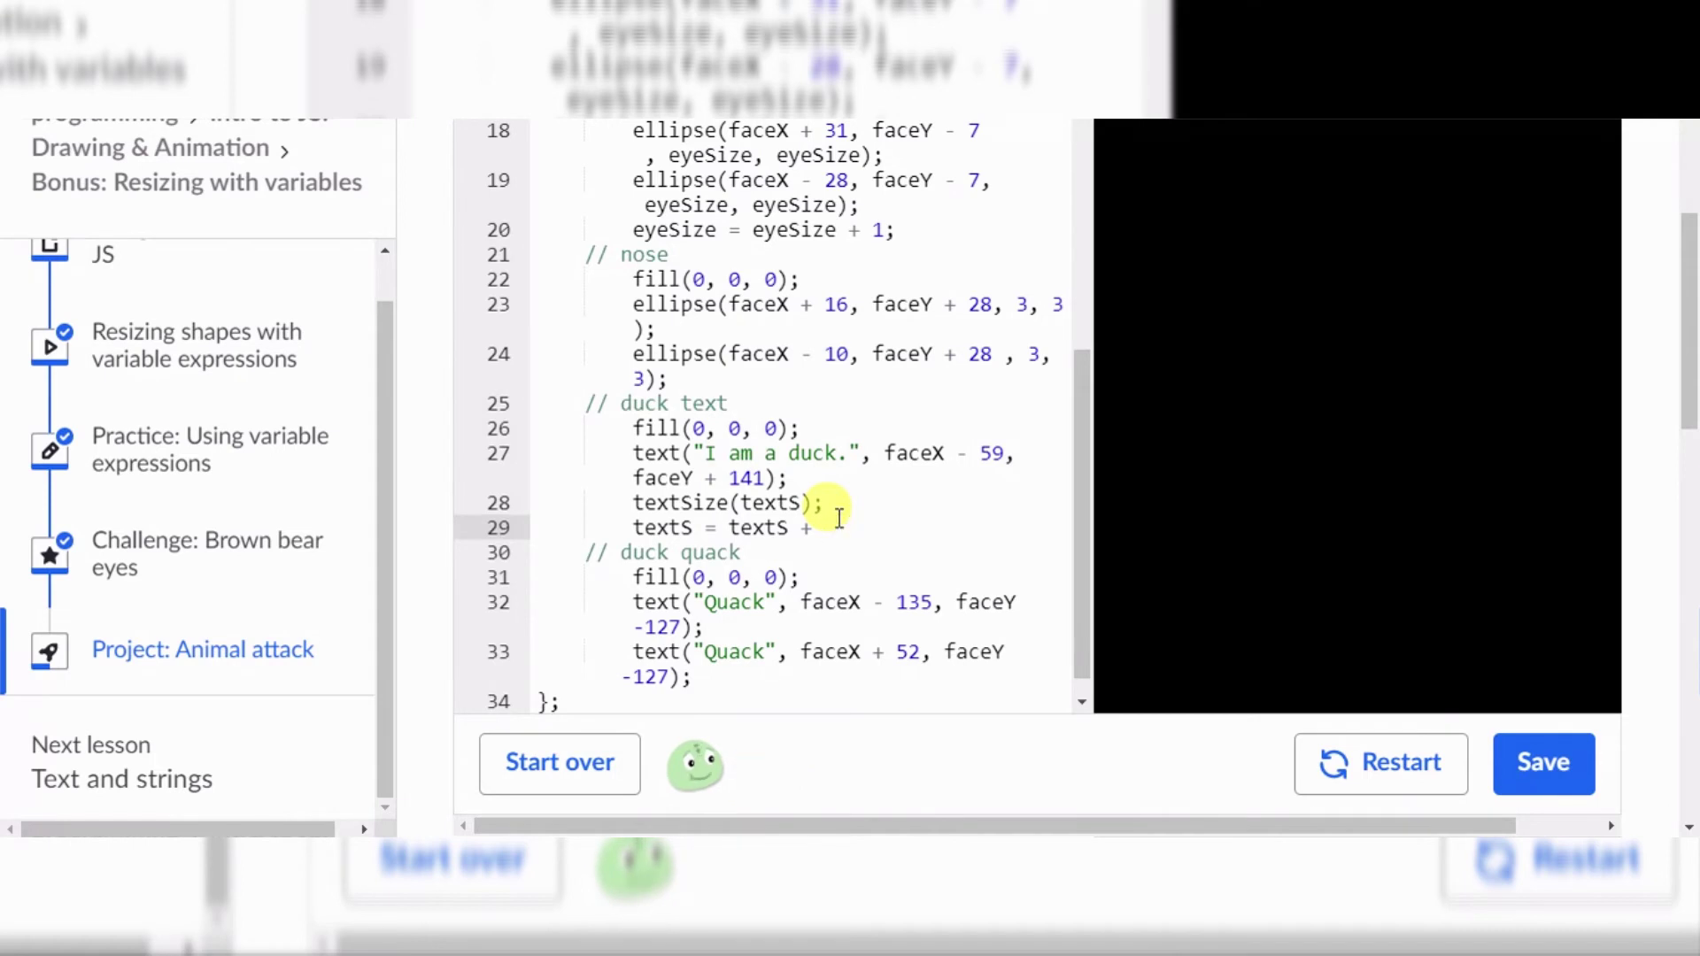
text( 1;)
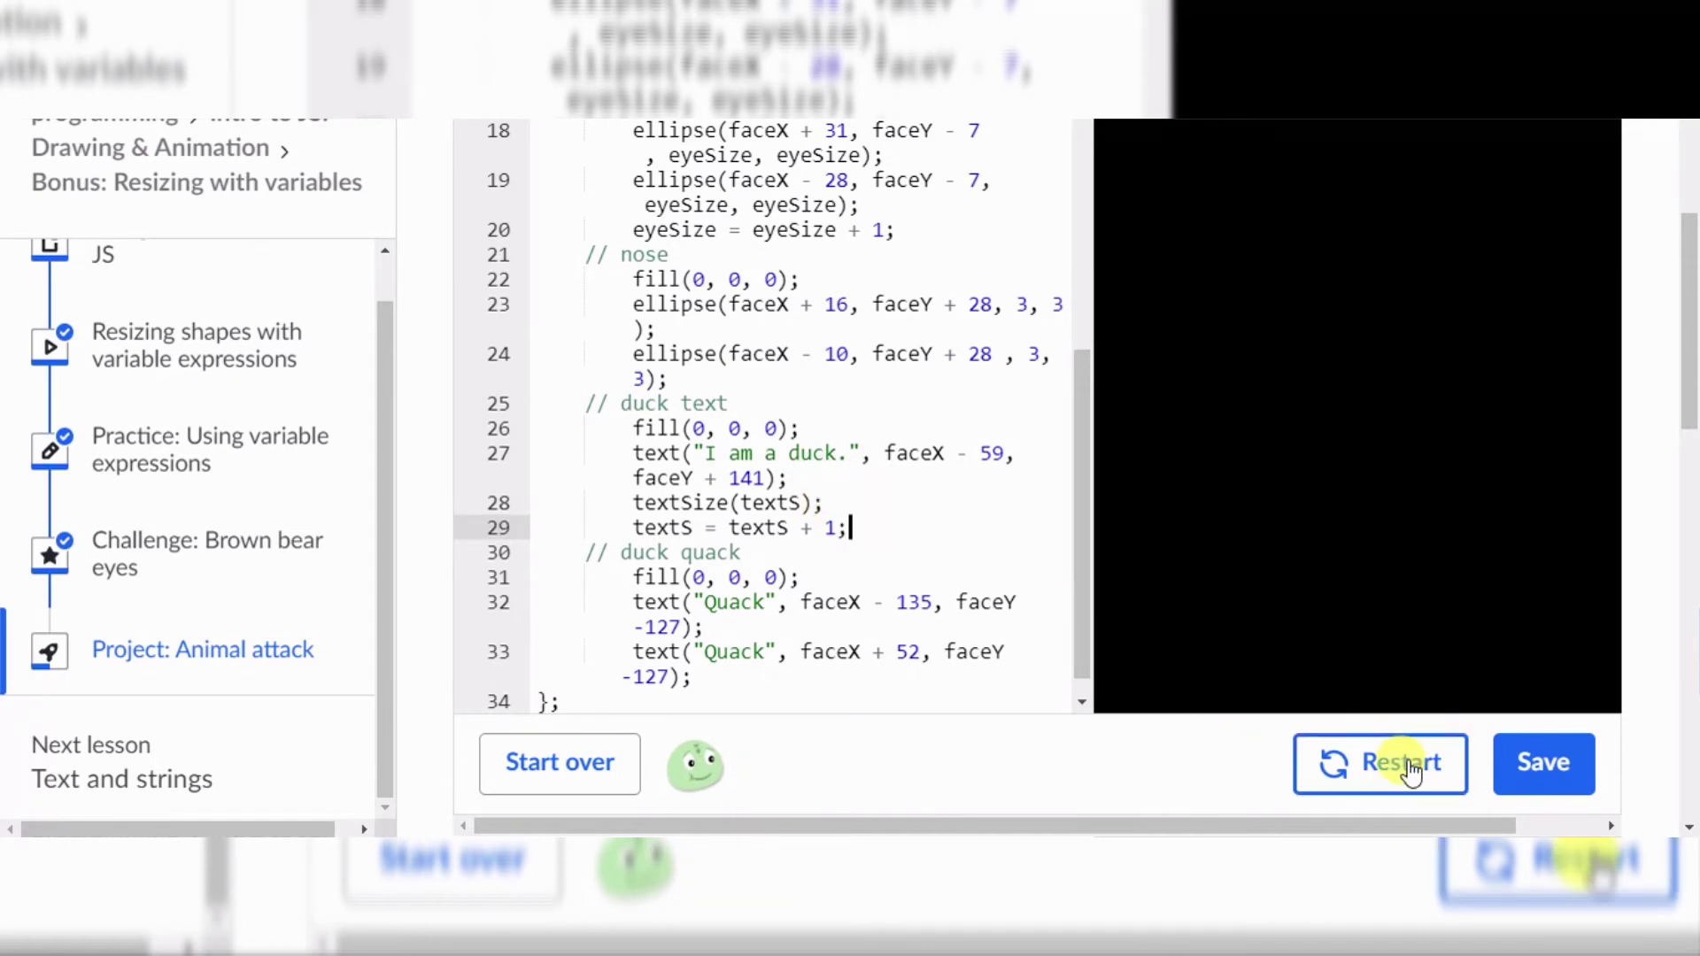
Step: Replay the animation seven times, watching the duck's eyes and text grow until the canvas is black
click(1410, 769)
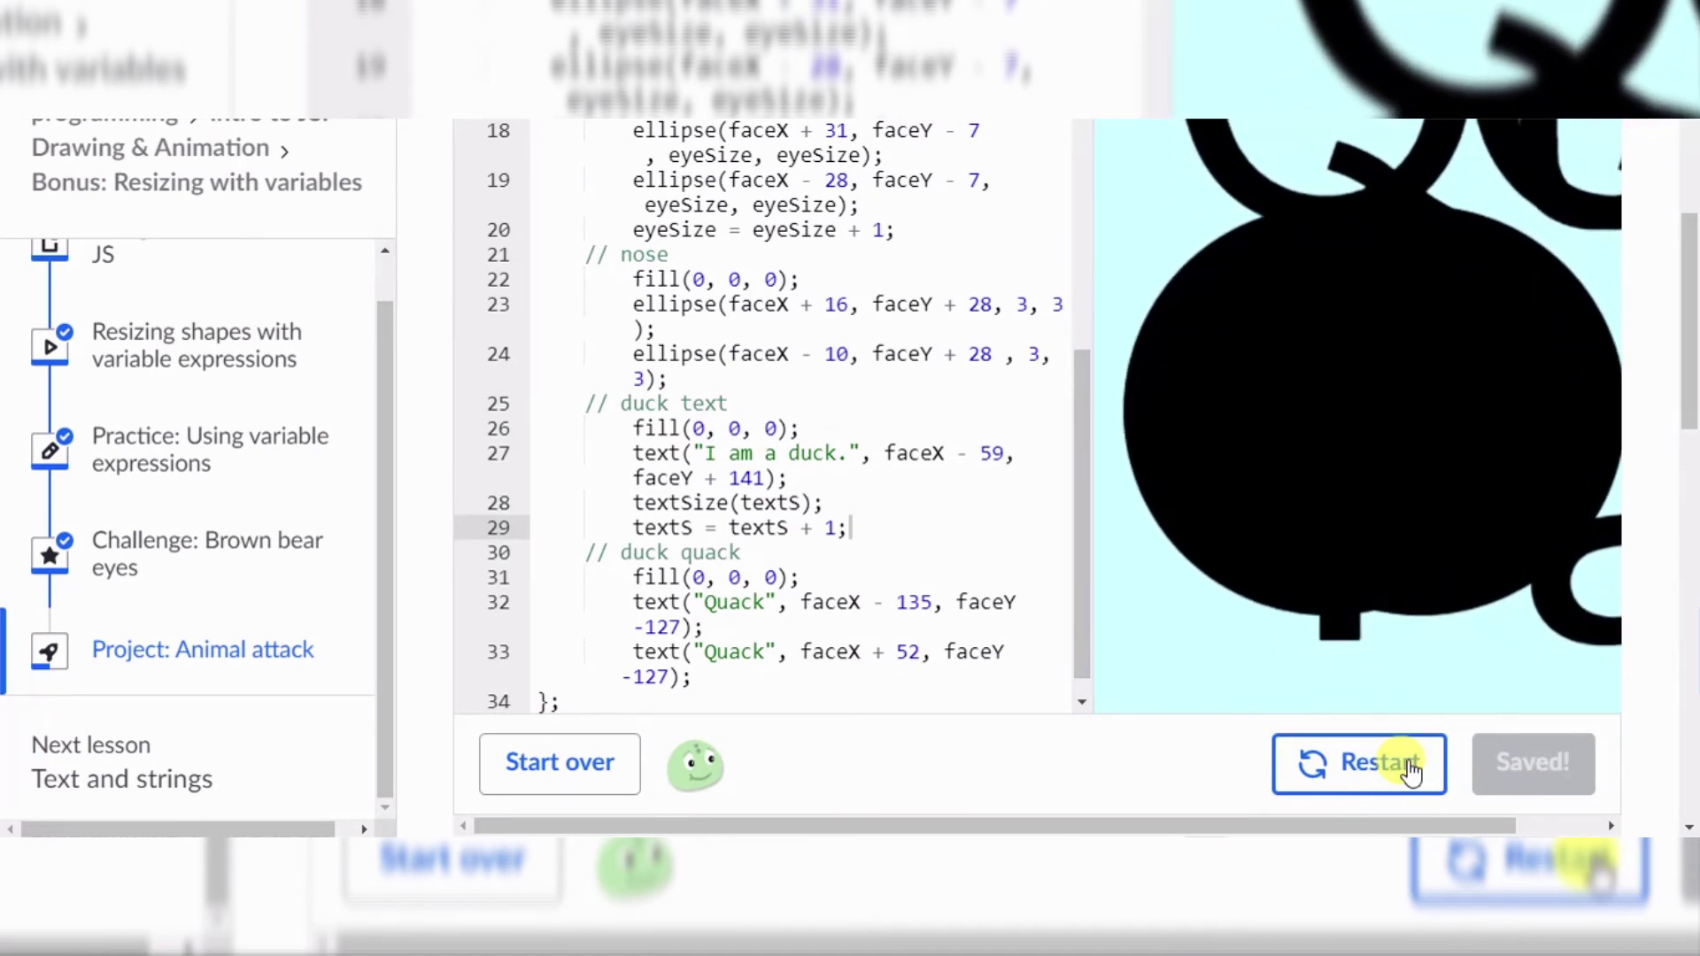
click(1410, 769)
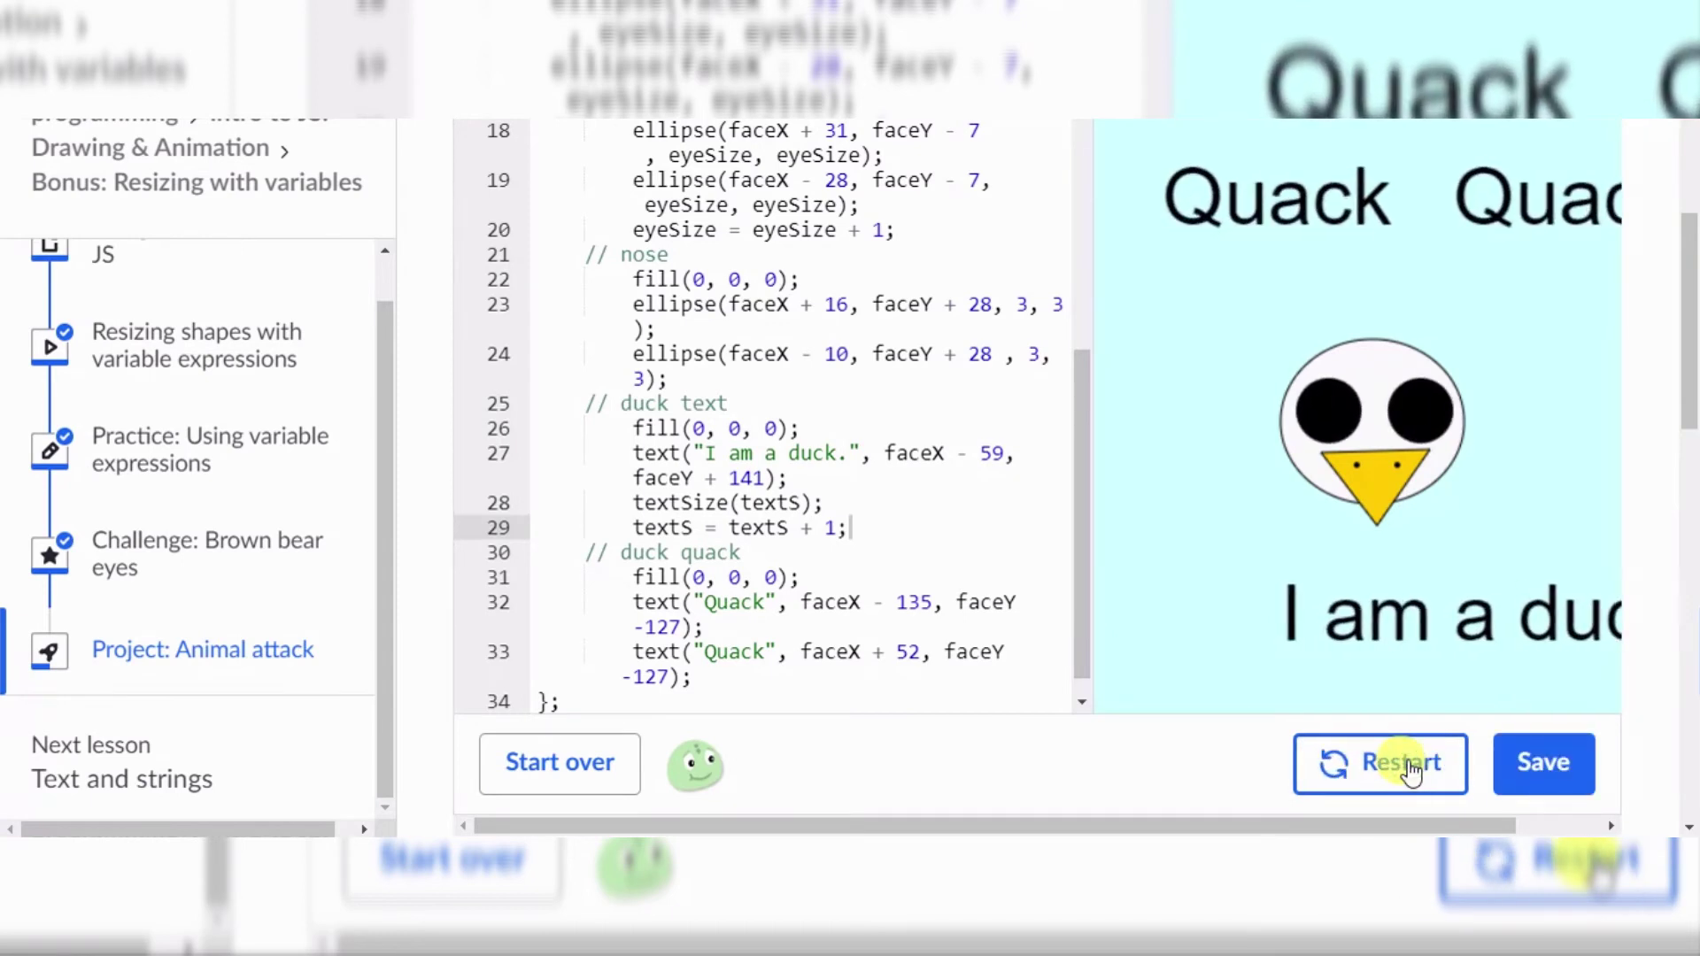
click(1411, 769)
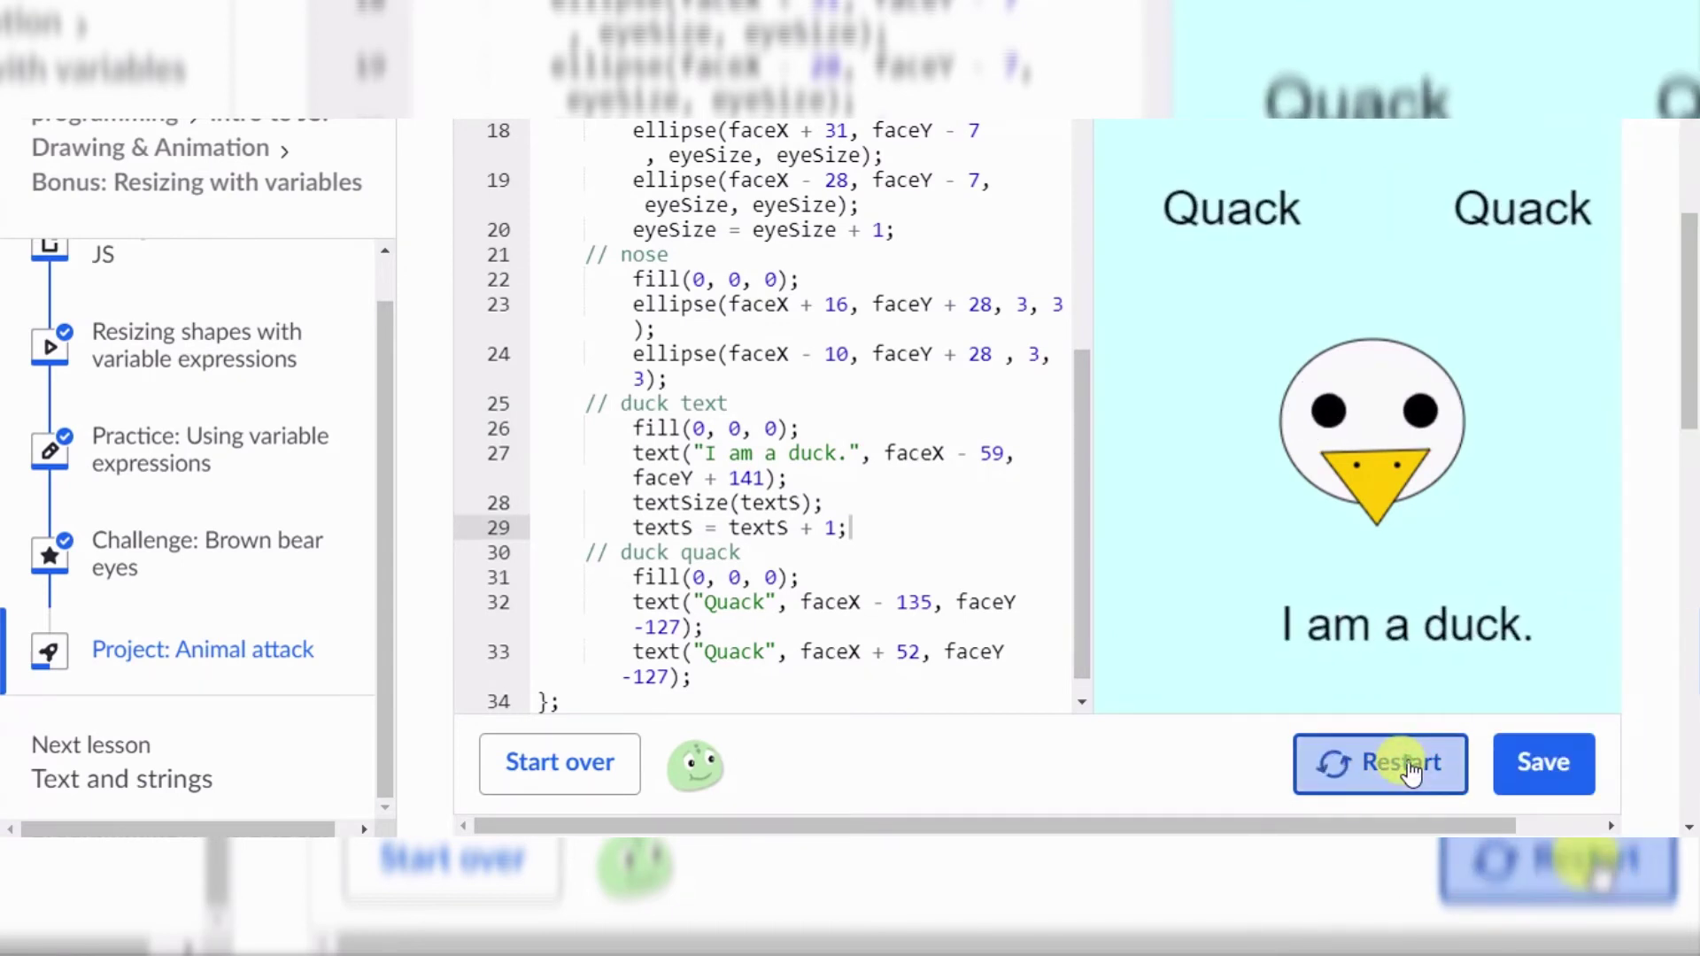
click(1411, 770)
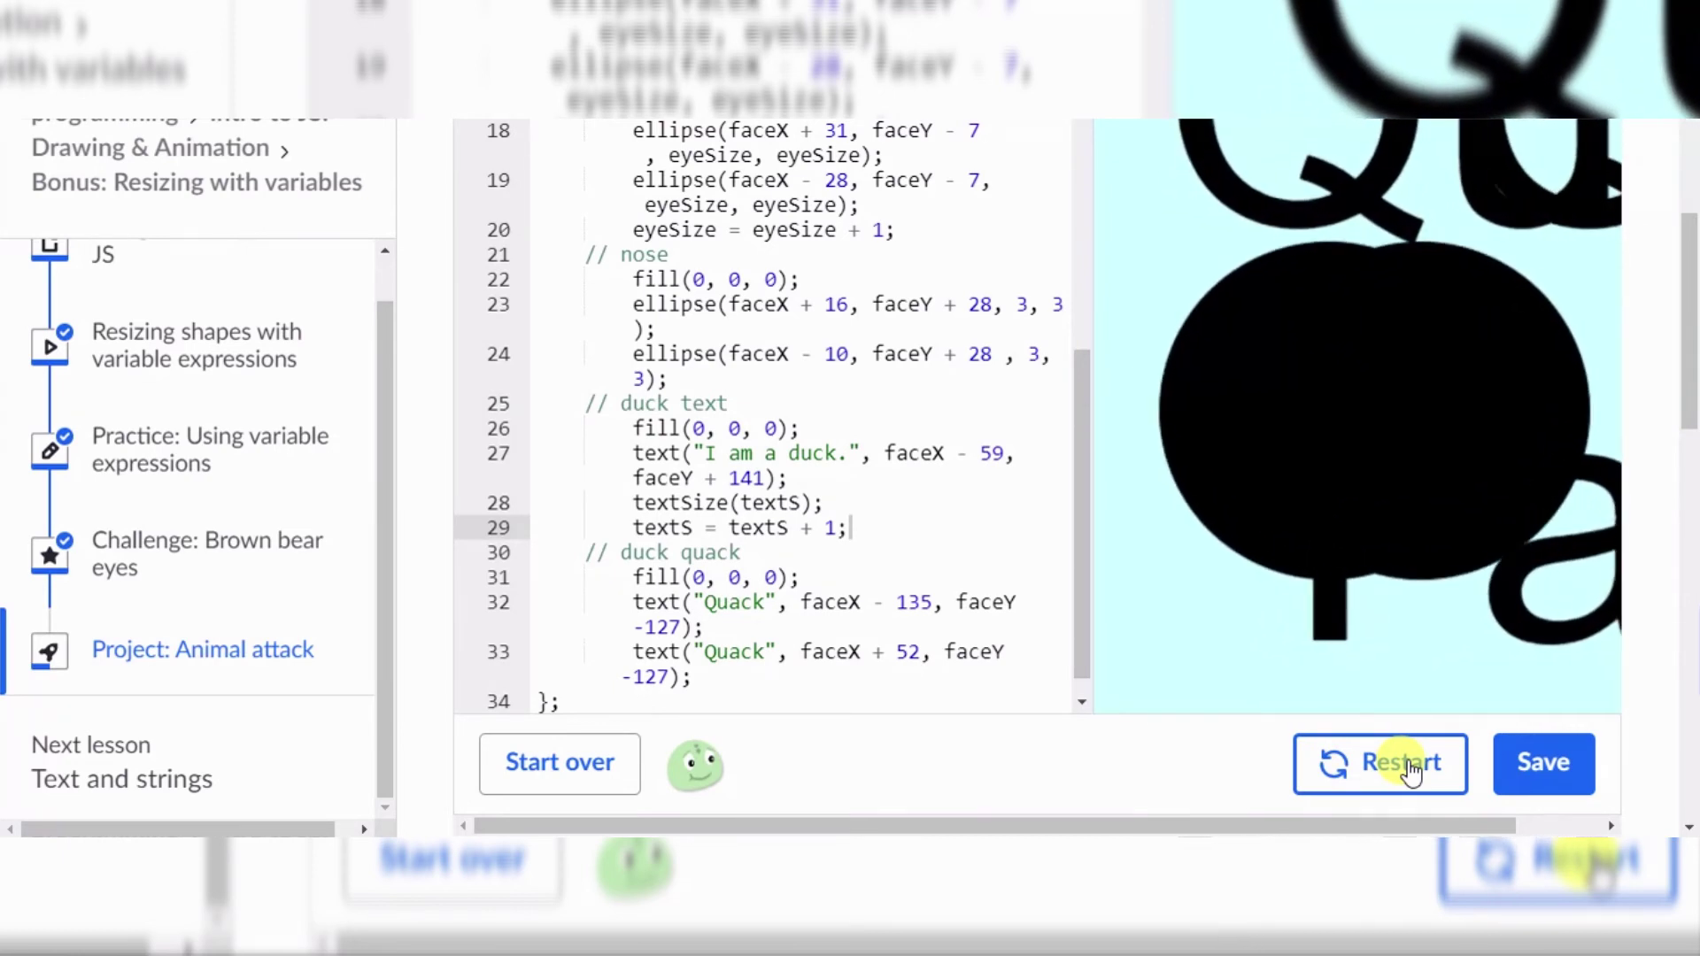
click(1411, 770)
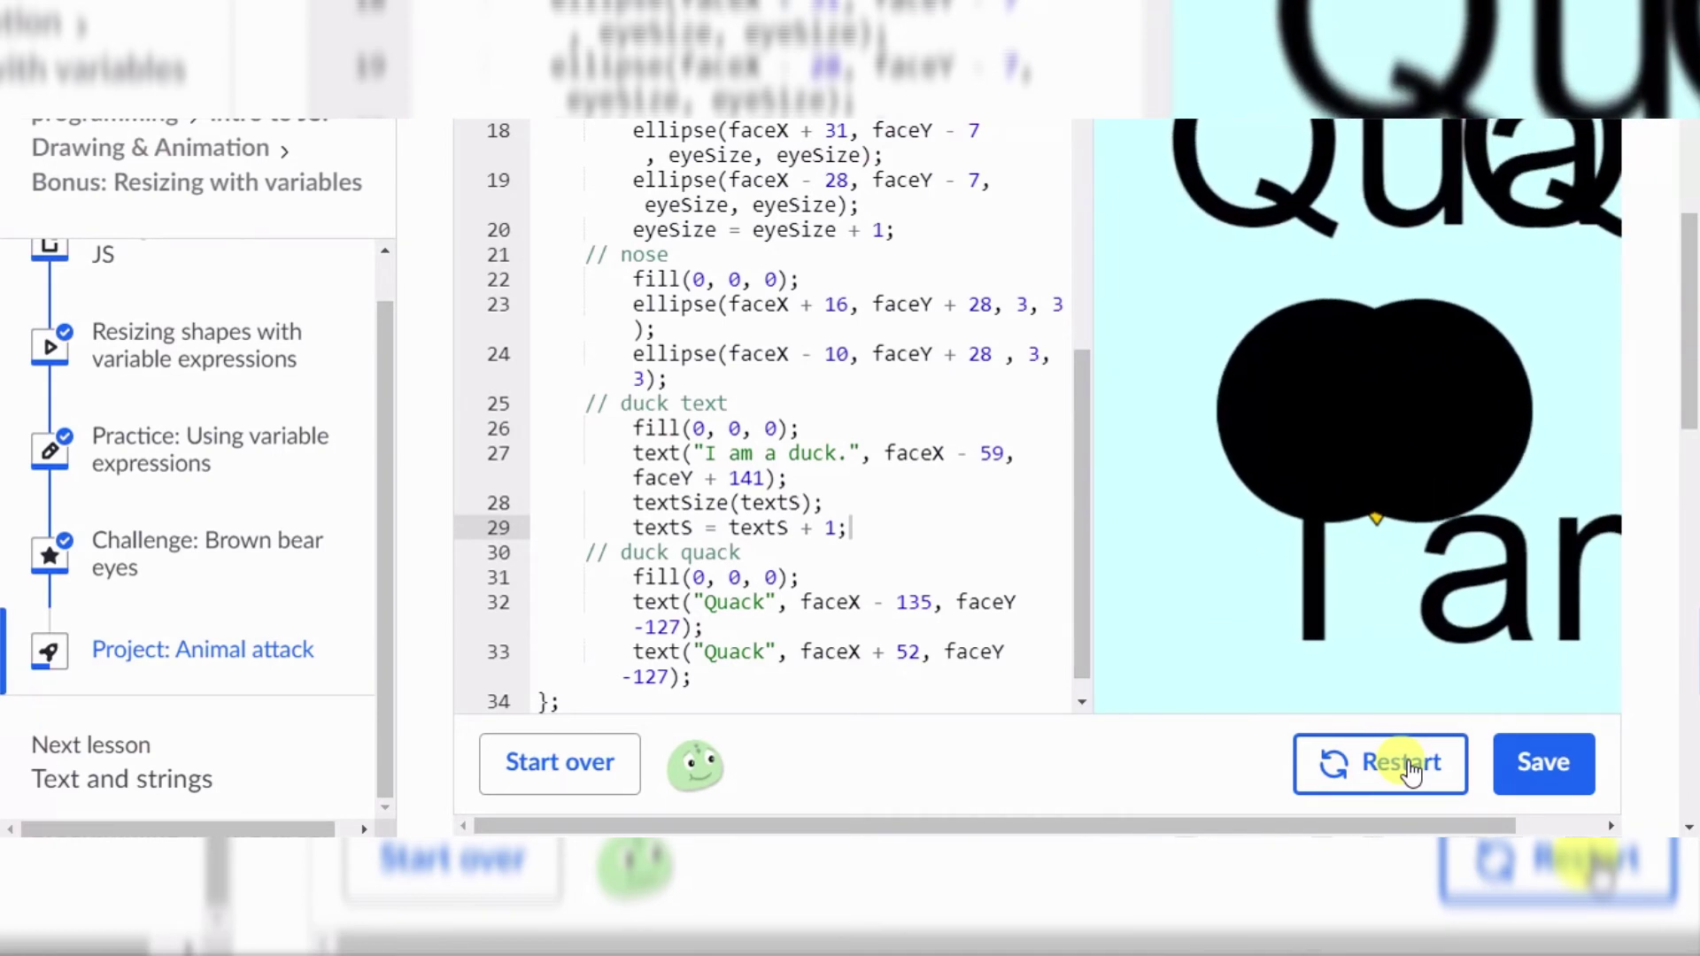
click(1411, 769)
click(1412, 770)
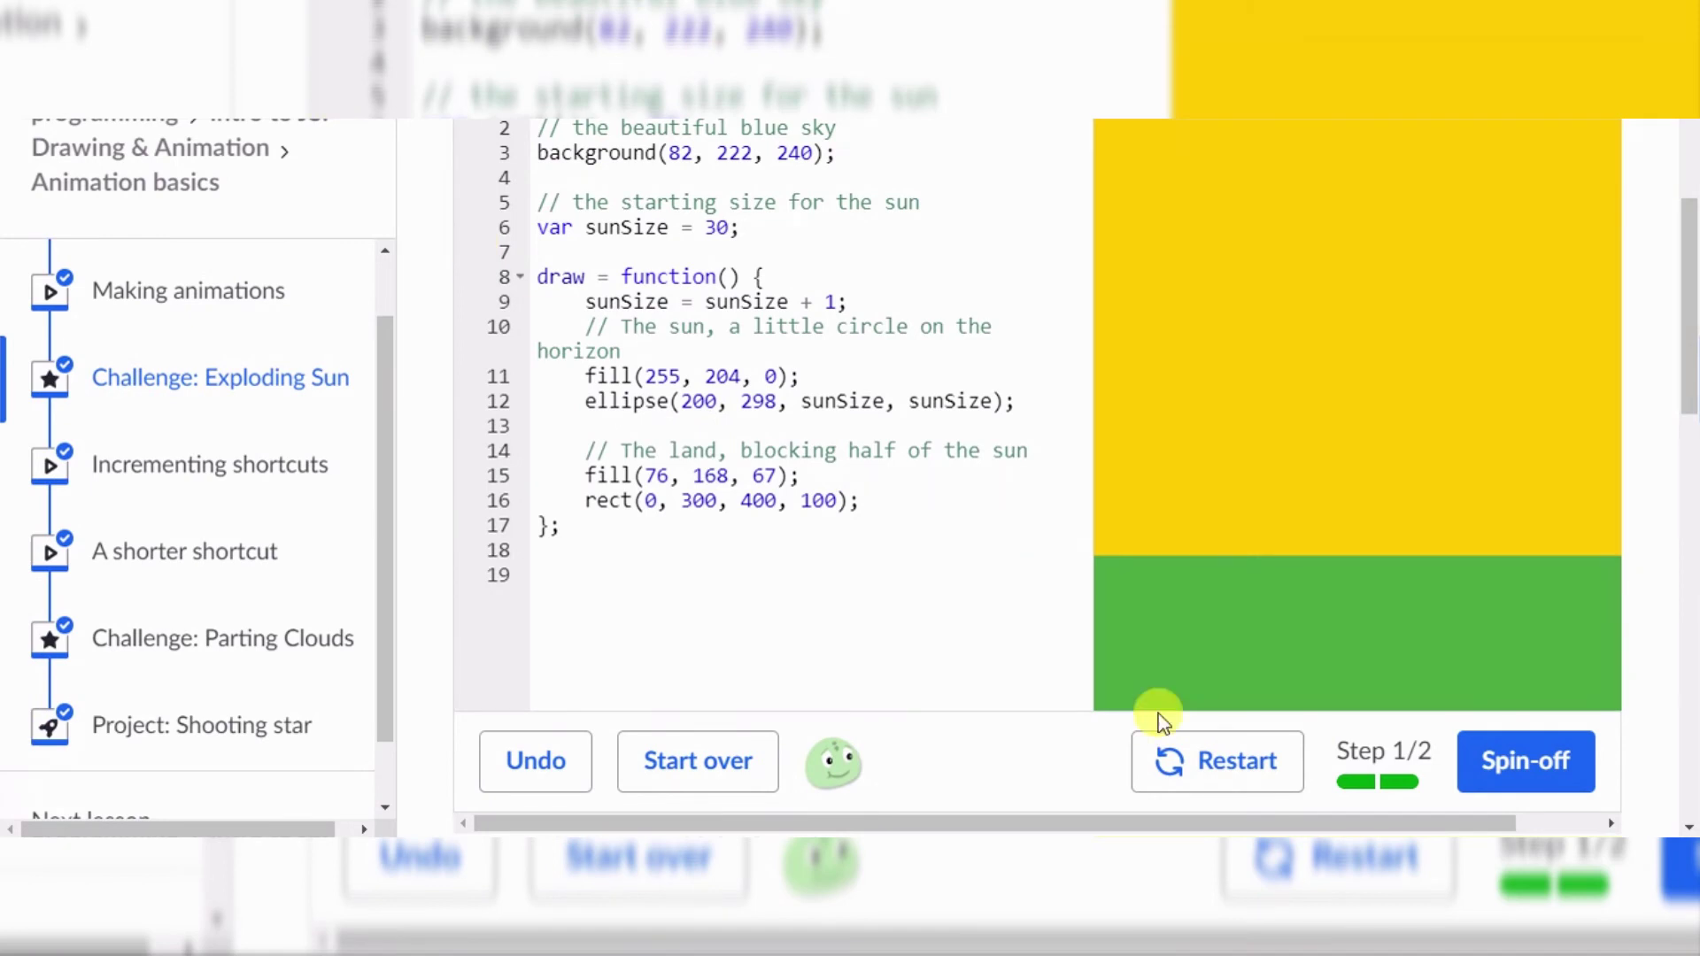
Step: Replay the Exploding Sun animation
click(1253, 765)
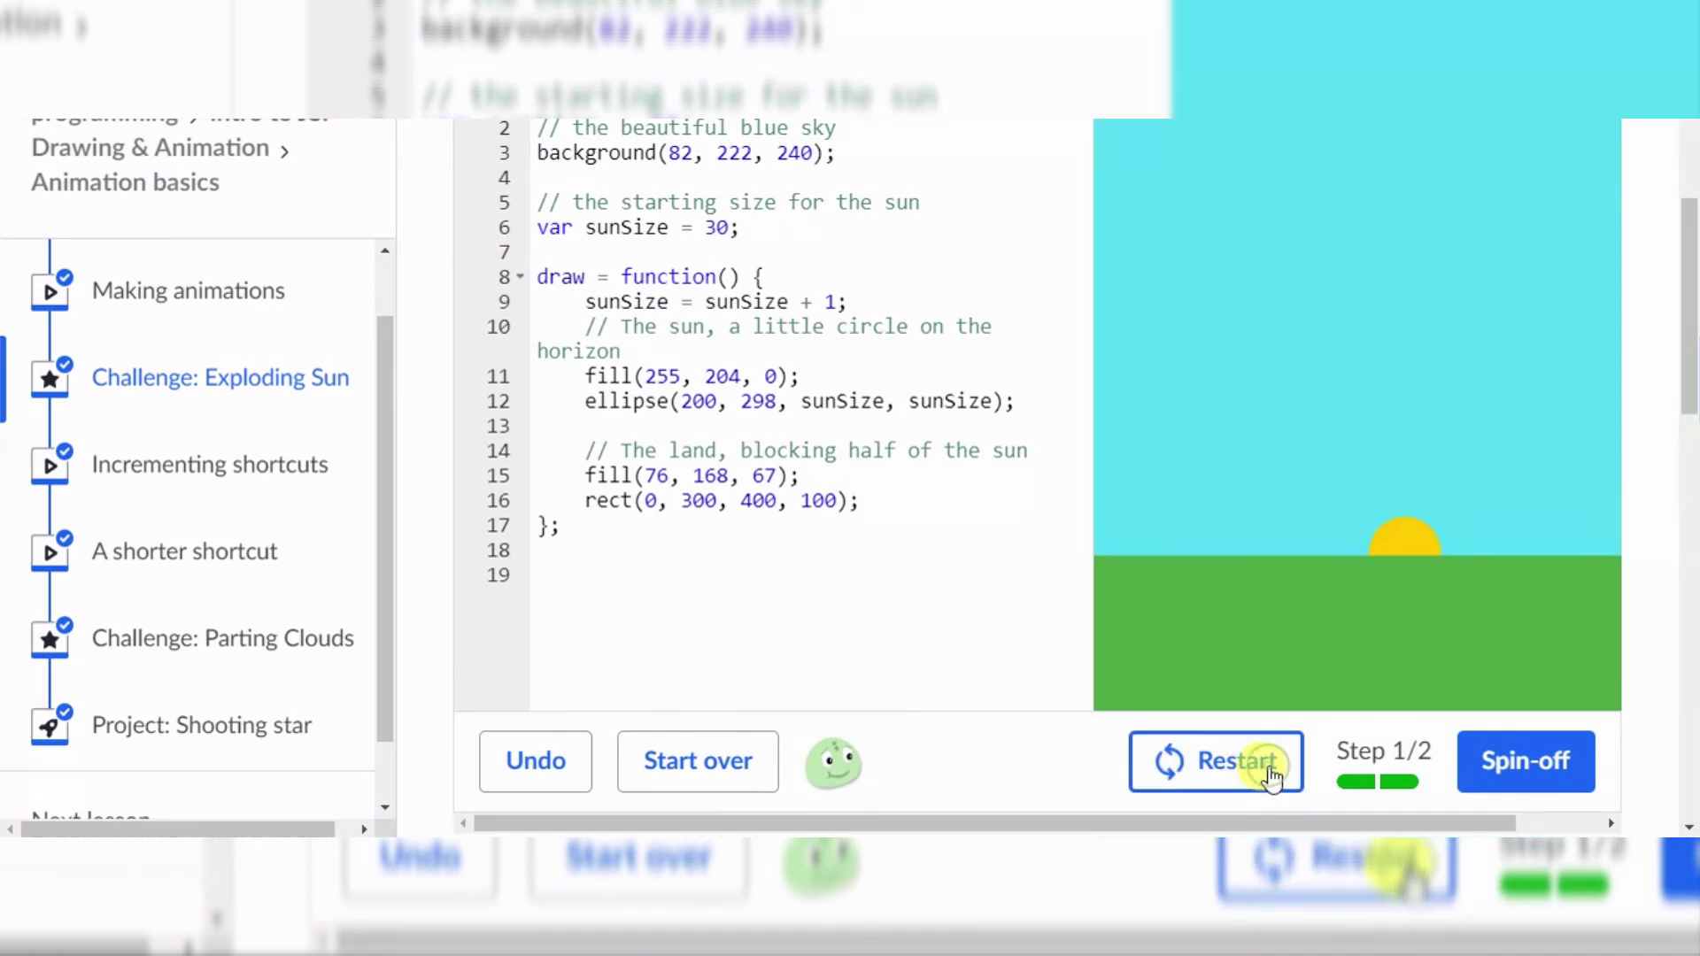